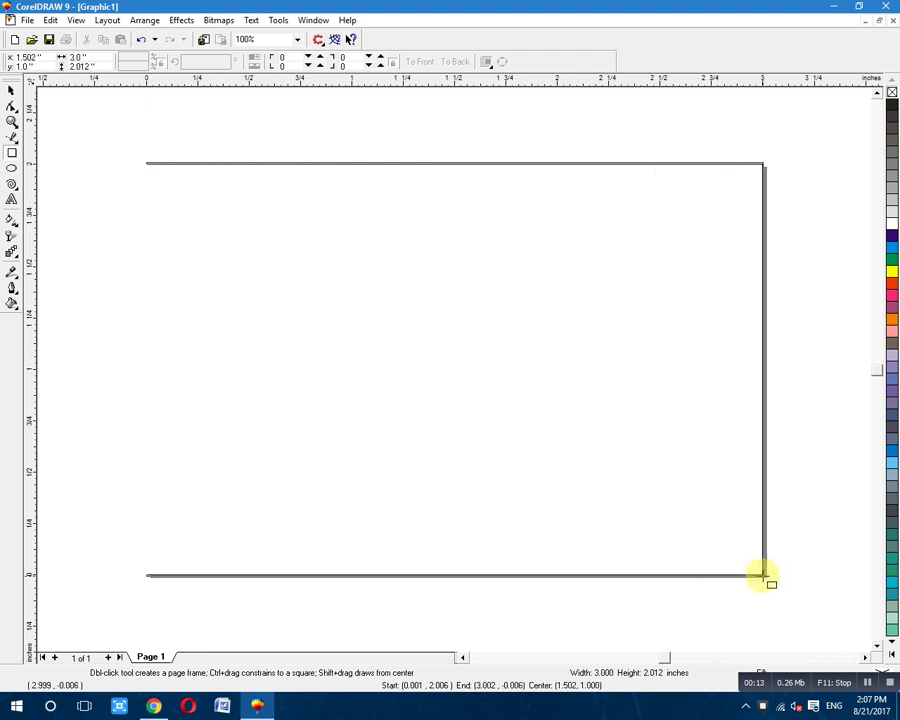
Draw a 3.000 × 2.001 inch card rectangle on the page and select it with the Pick tool.
drag(455, 157, 455, 161)
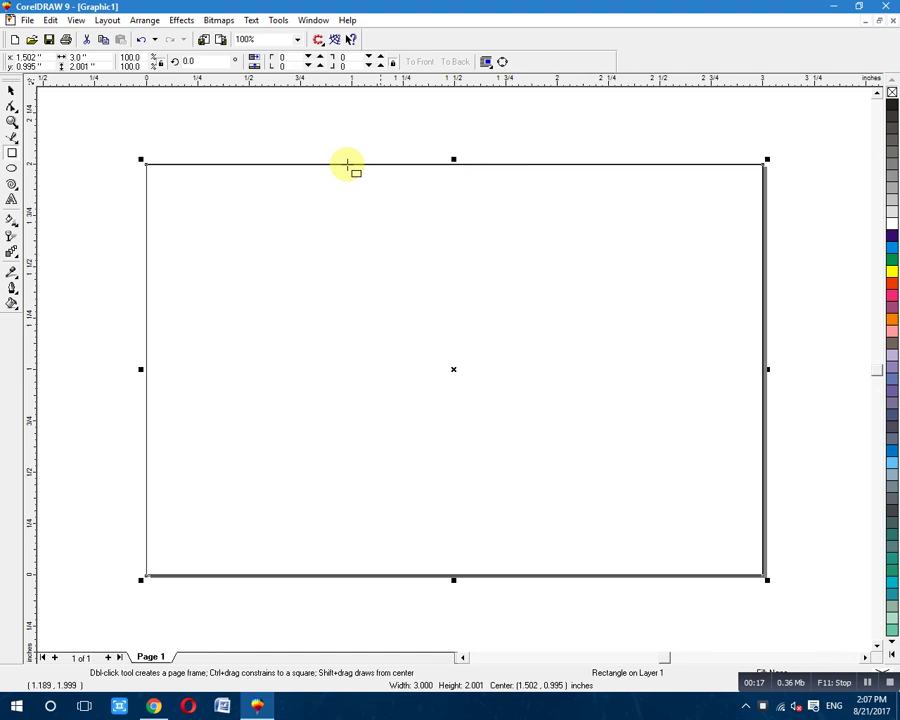
click(14, 90)
click(66, 118)
click(414, 253)
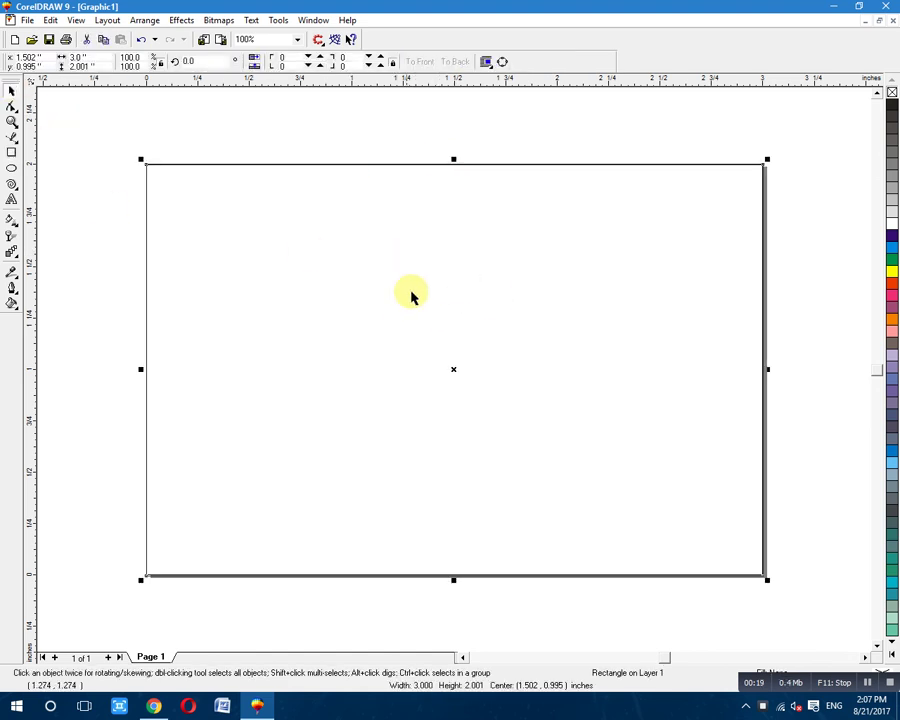
Drag-copy the rectangle's top edge down into a 3.000 × 1.269 inch copy sharing the bottom edge.
drag(453, 159, 453, 327)
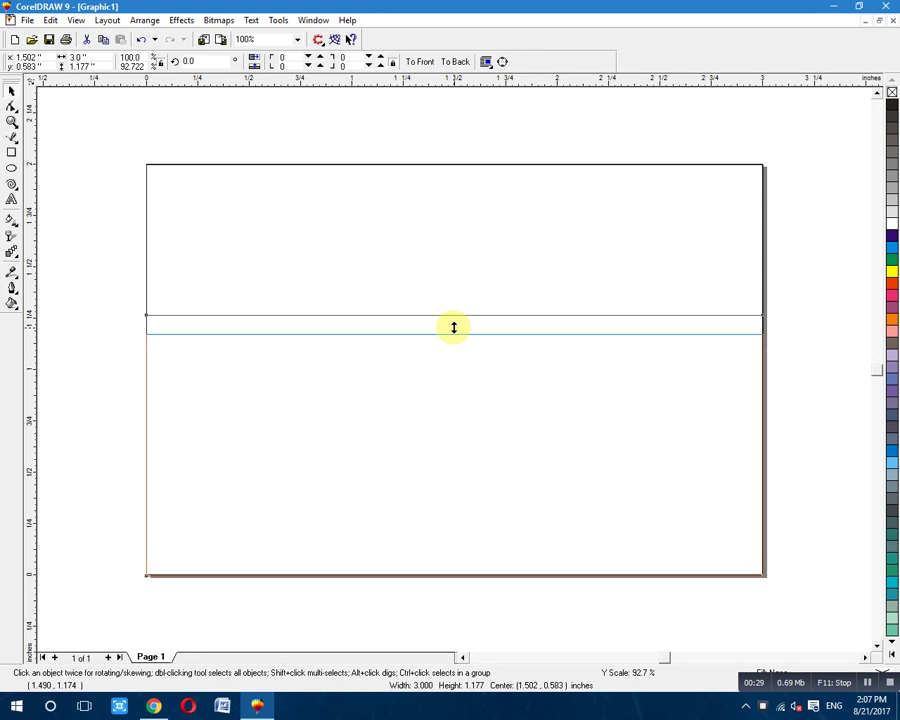
drag(453, 327, 455, 347)
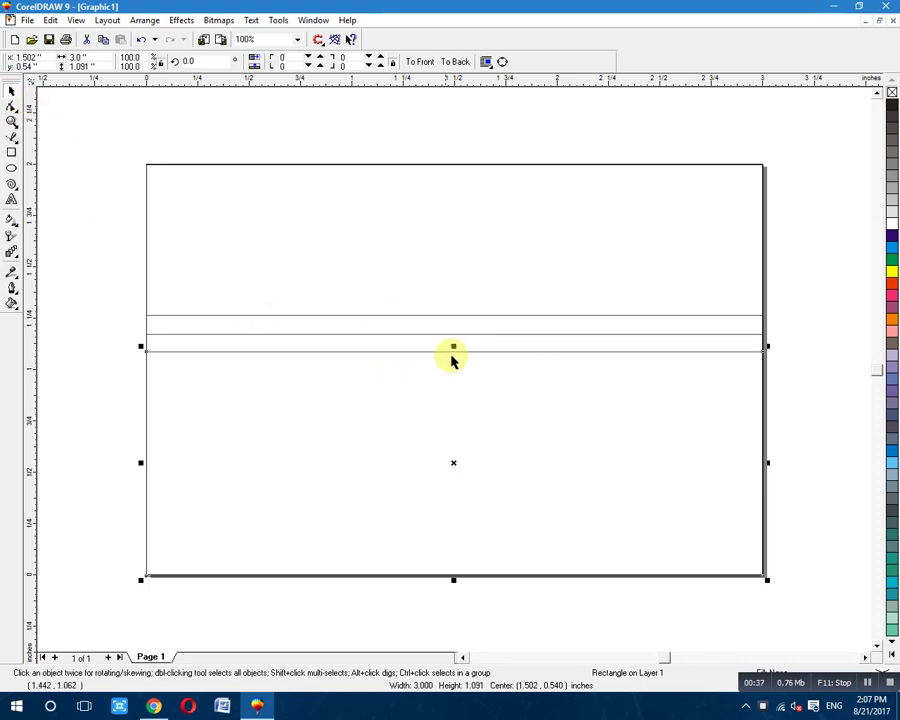
key(ctrl+z)
key(ctrl+z)
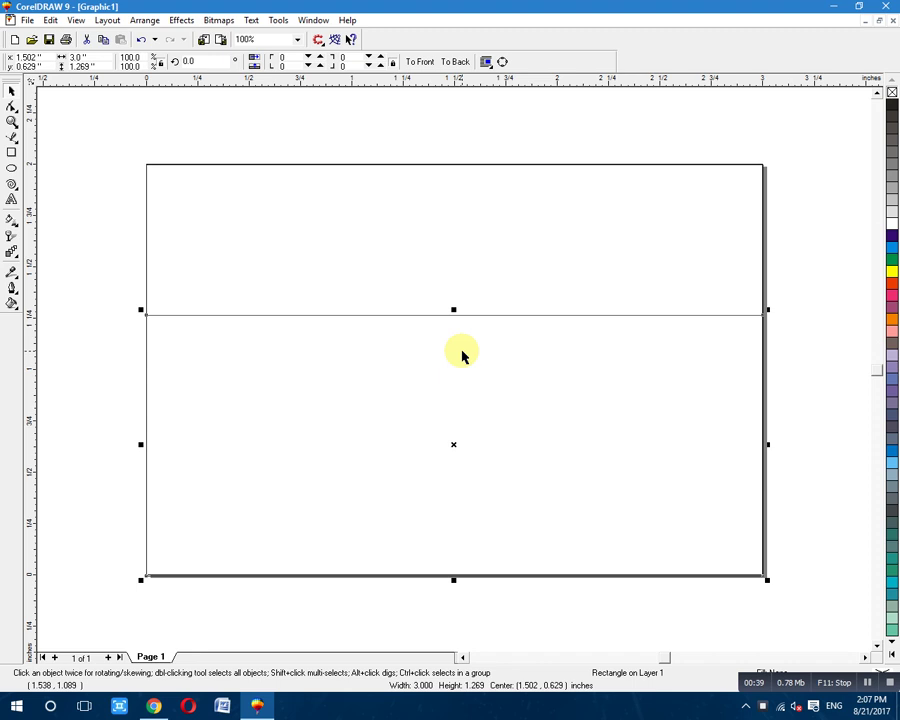
Convert the lower rectangle to curves and turn its top segment into a curve.
click(11, 107)
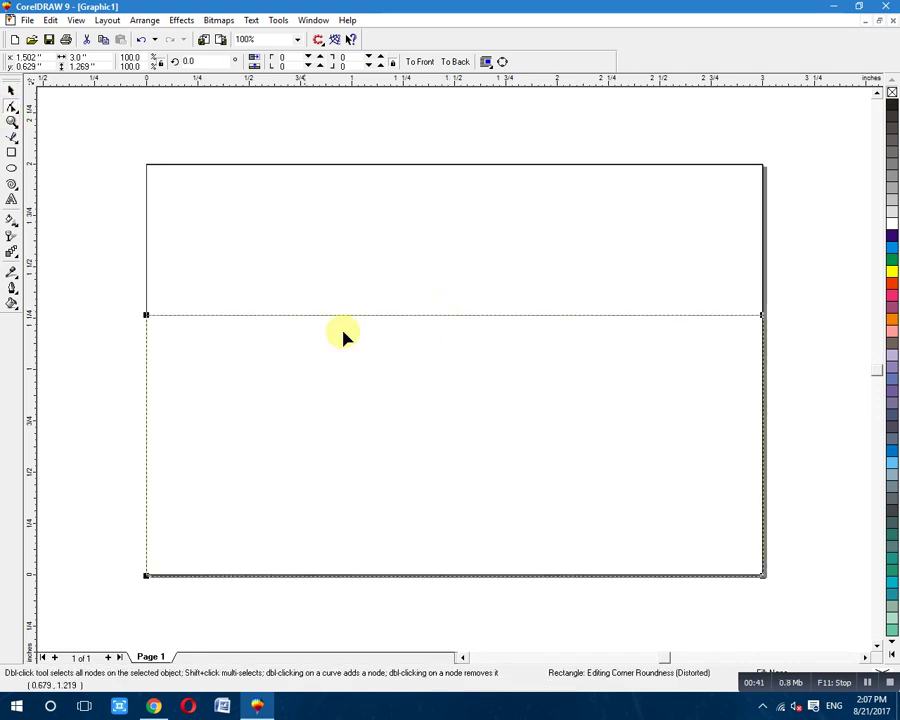
right_click(451, 317)
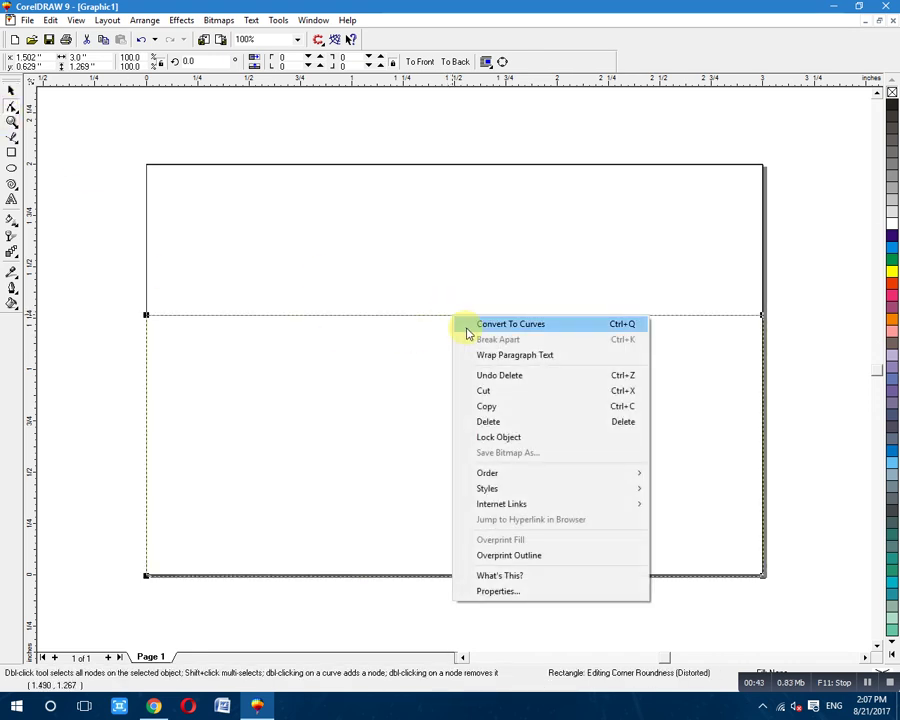
click(462, 323)
right_click(459, 318)
click(505, 376)
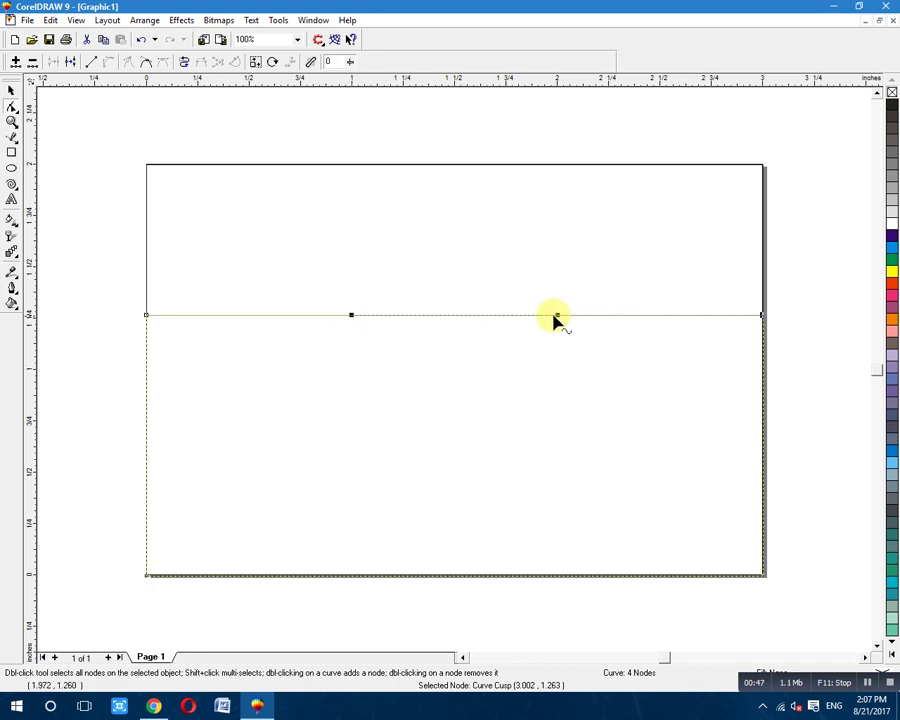
Drag the top edge's control handles to bend it into an S-shaped wave.
drag(557, 316, 594, 498)
drag(352, 317, 351, 410)
drag(594, 498, 563, 211)
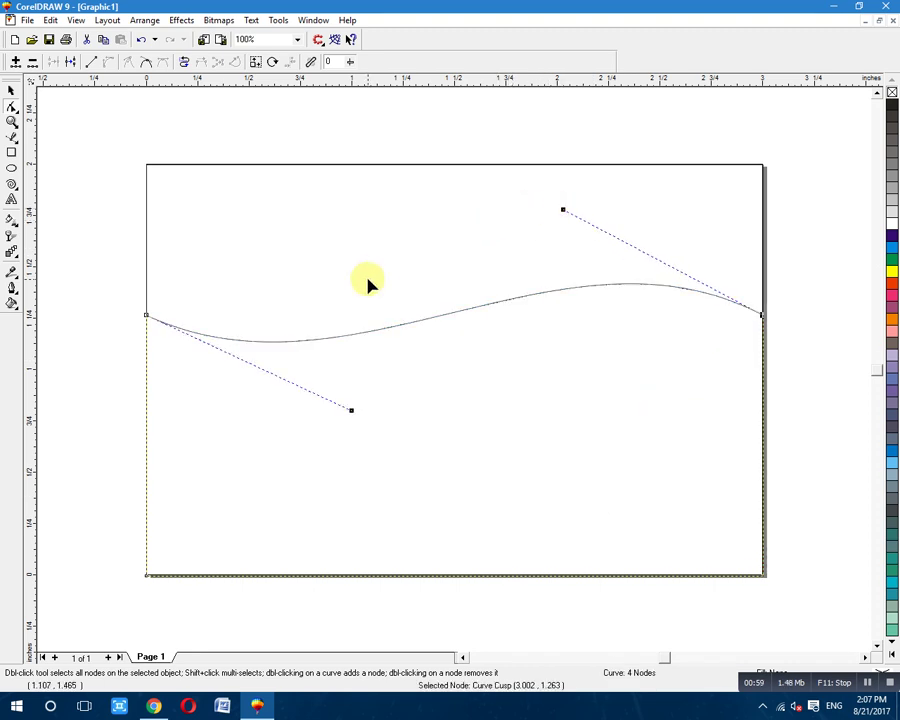
click(11, 91)
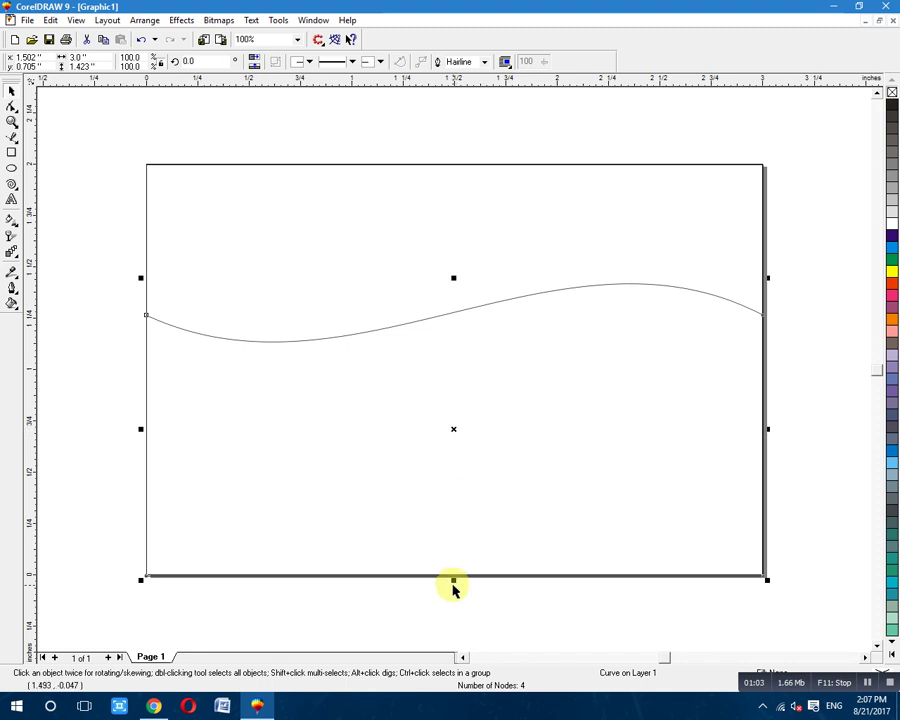
Squash the wave shape, move it down the card, and stretch it back taller.
drag(454, 580, 460, 436)
drag(453, 360, 452, 502)
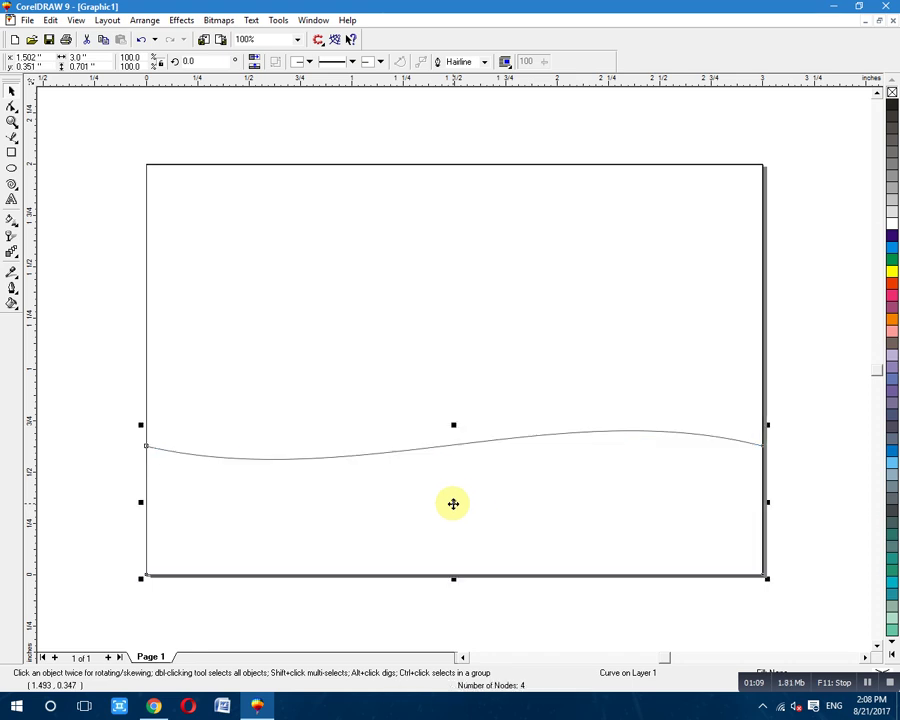
drag(455, 425, 458, 388)
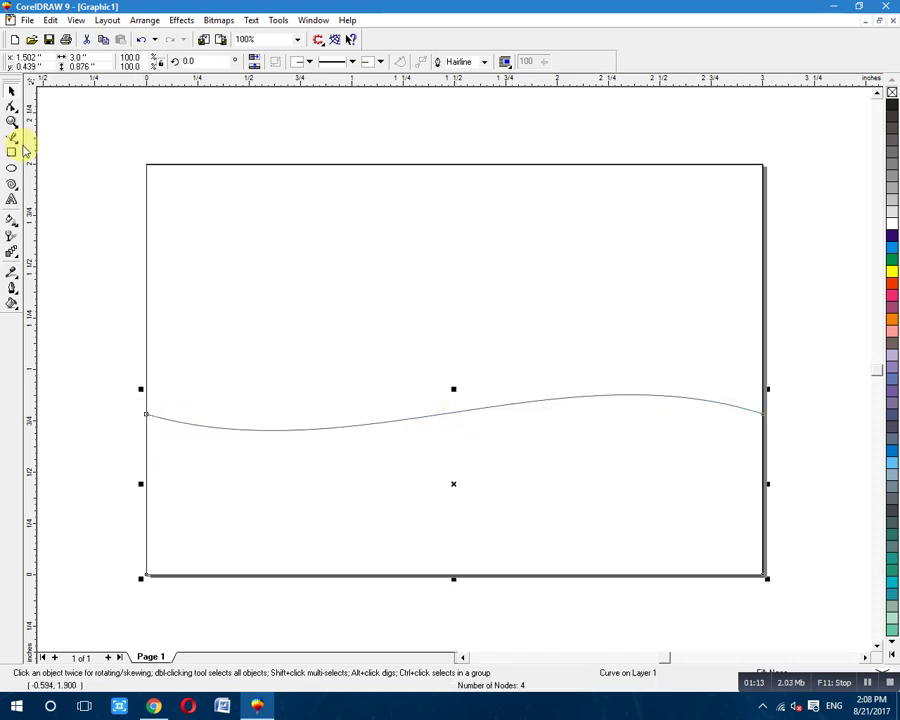
Deepen the wave's left dip and raise its right hump using the end nodes' handles.
click(11, 105)
click(146, 414)
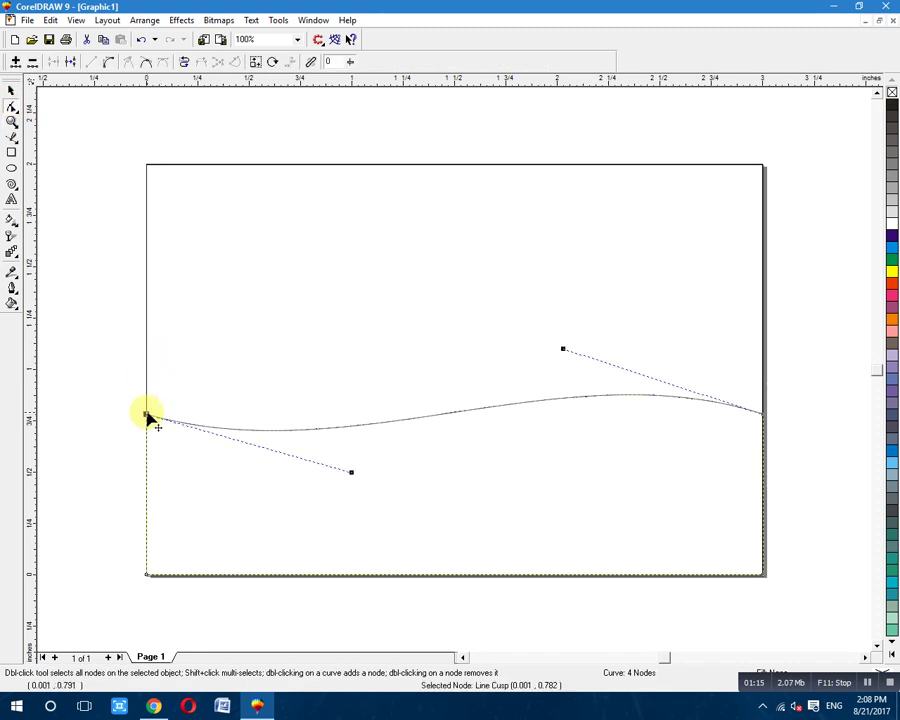
drag(351, 473, 332, 535)
click(584, 310)
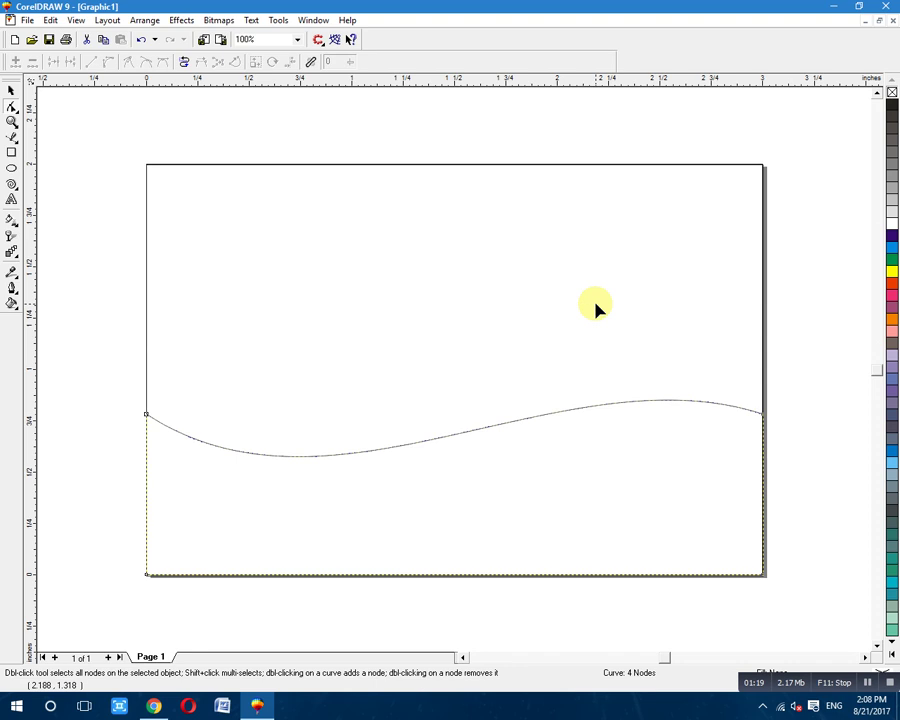
click(760, 413)
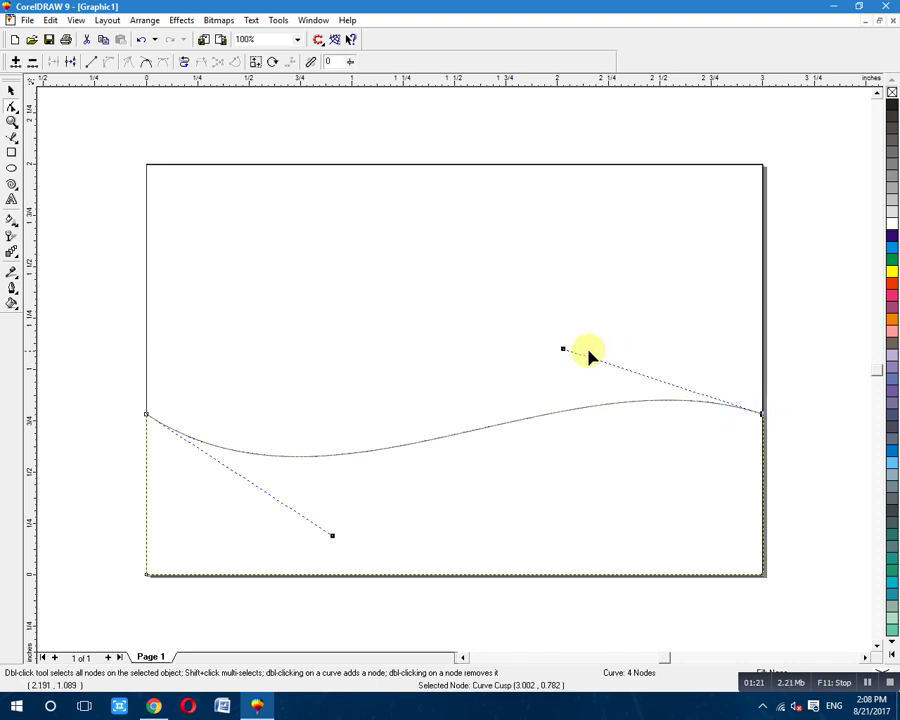
drag(564, 352, 593, 322)
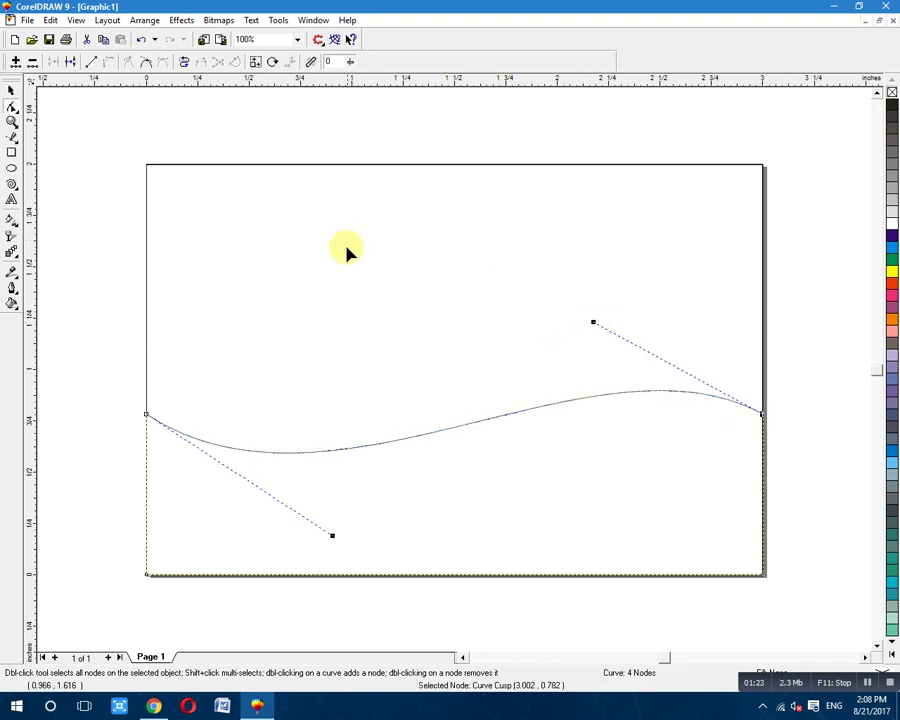
Select the whole wave shape and move it slightly upward.
click(11, 91)
click(435, 479)
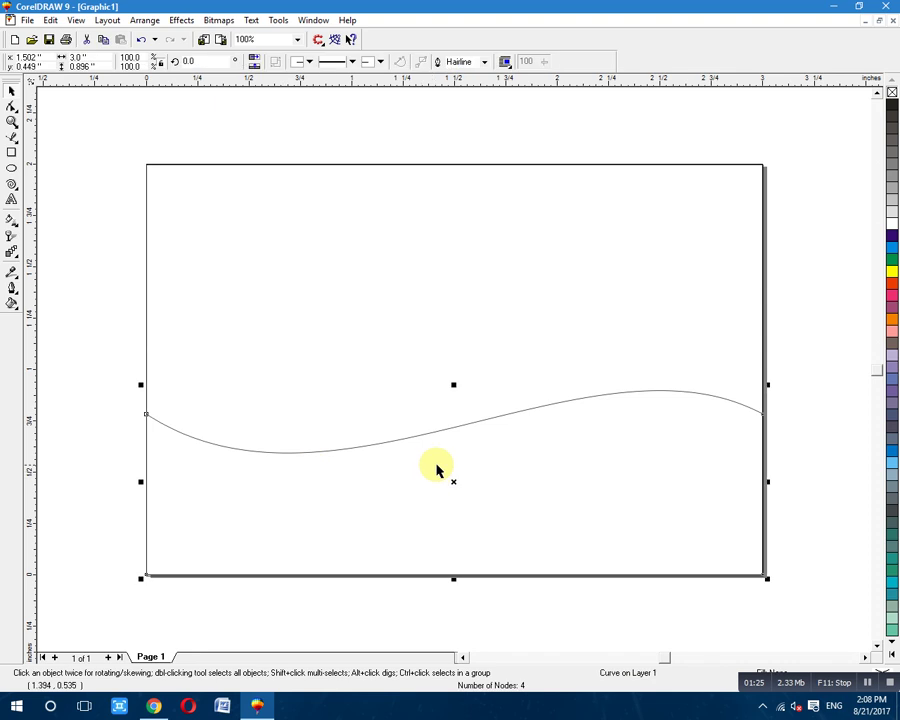
drag(455, 481, 454, 450)
Stack two shifted copies of the wave just above the original, using Ctrl+R to repeat.
right_click(454, 458)
key(ctrl+z)
key(ctrl+r)
click(85, 137)
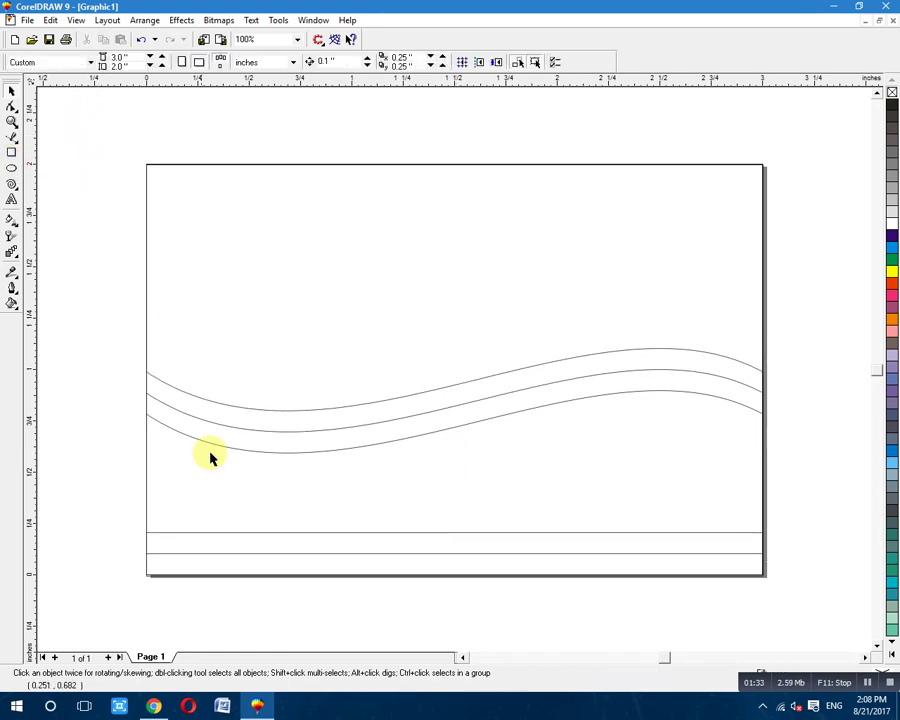
Apply Order > Reverse Order to all three waves.
drag(93, 323, 832, 549)
right_click(533, 445)
mouse_move(580, 330)
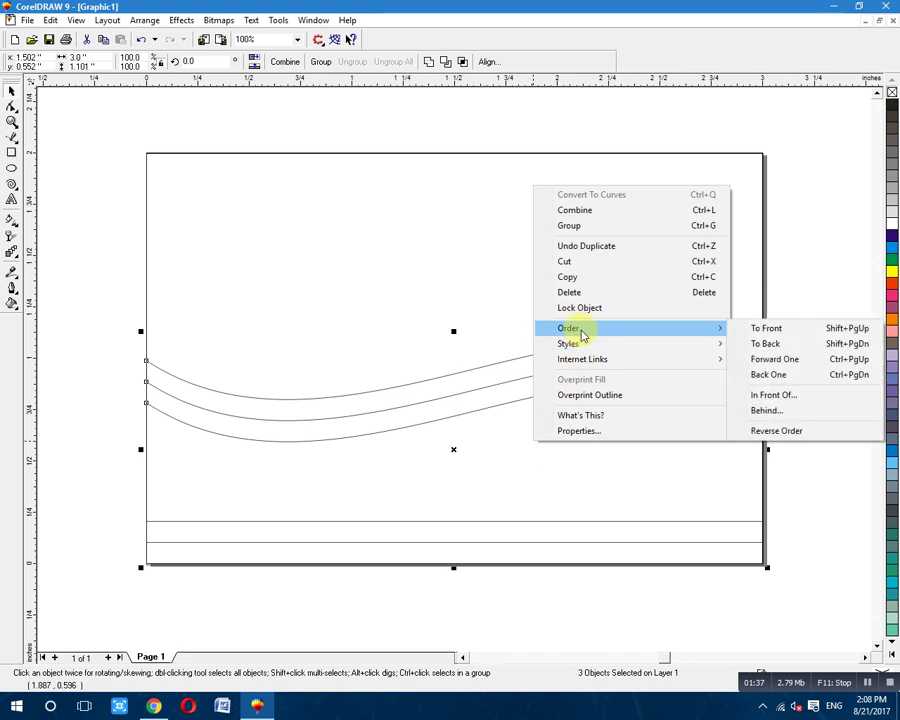
click(776, 432)
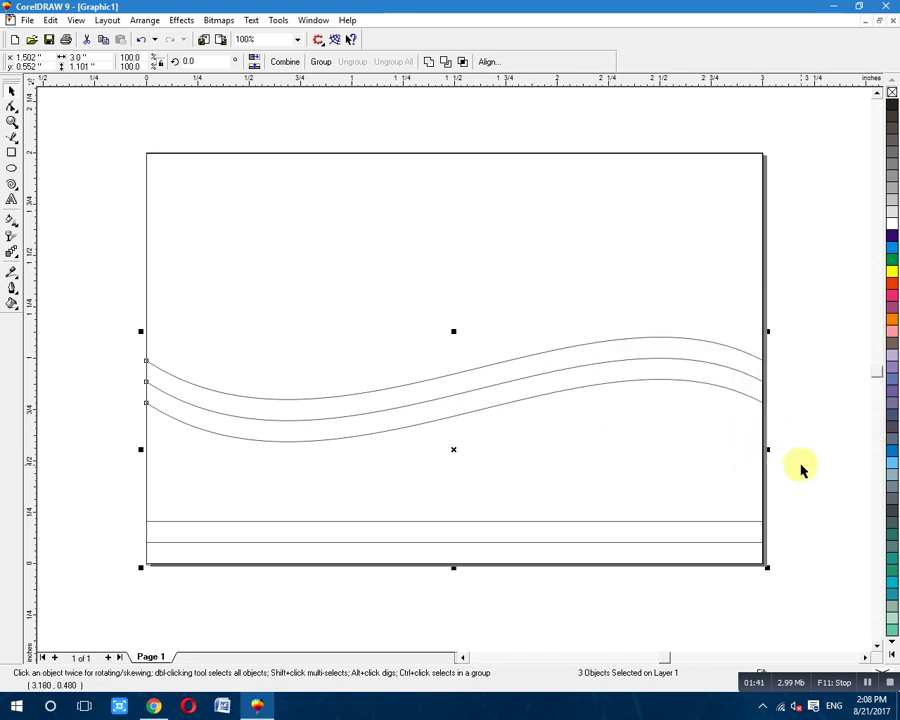
click(805, 420)
drag(98, 627, 408, 426)
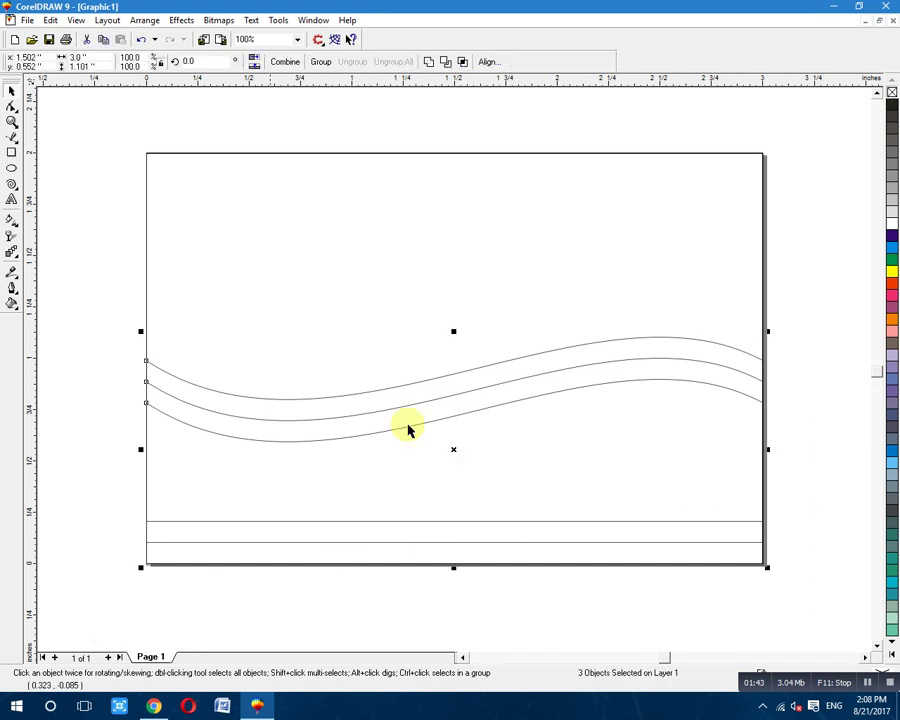
click(824, 307)
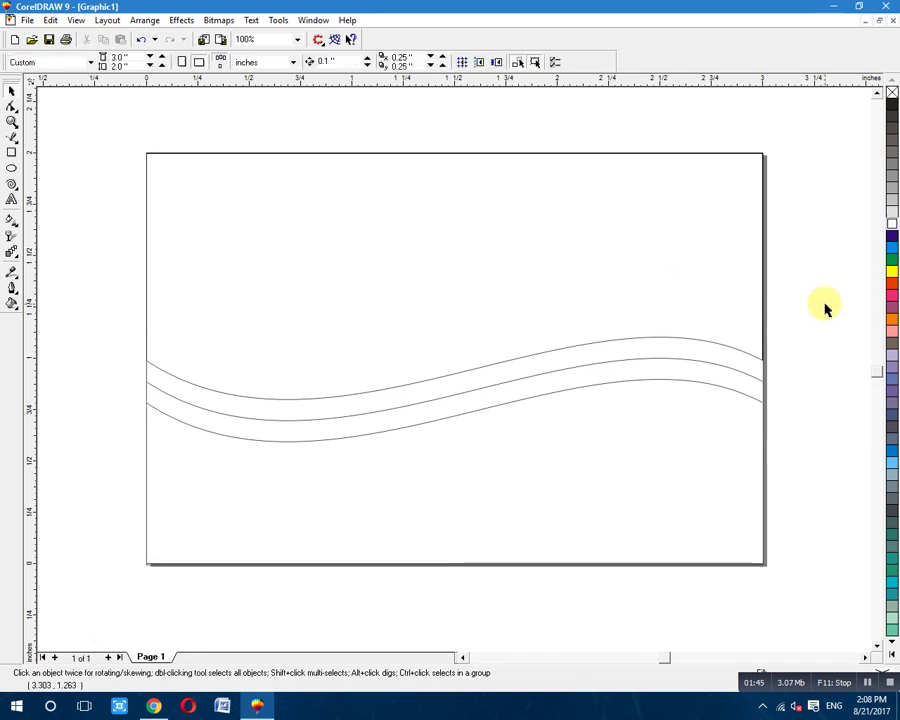
Give the bottom wave a left-to-right linear fountain fill ending in orange.
click(10, 222)
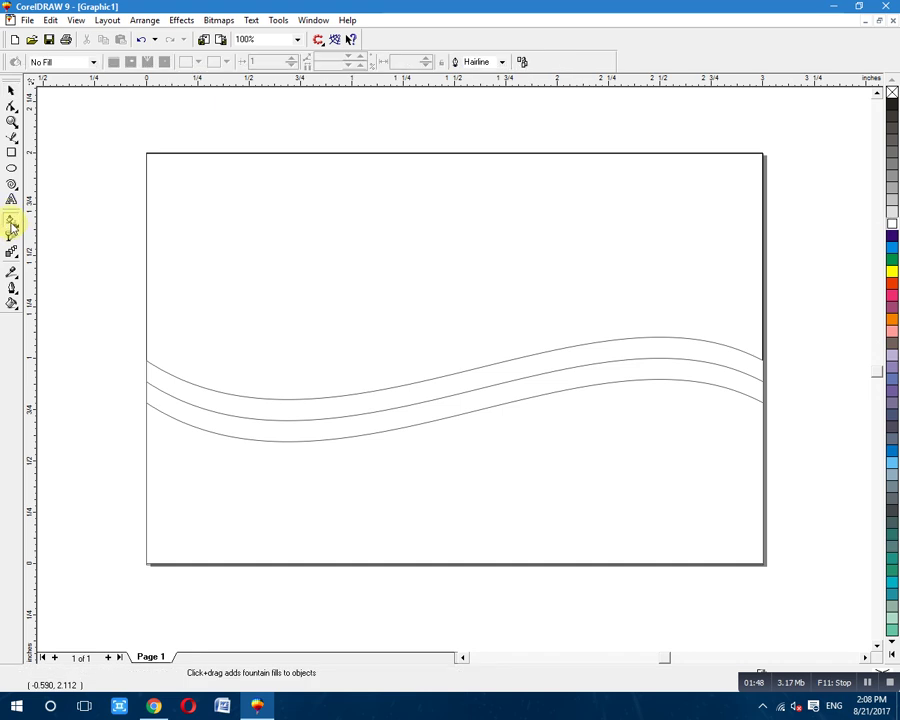
click(365, 455)
drag(167, 490, 732, 491)
drag(893, 287, 734, 490)
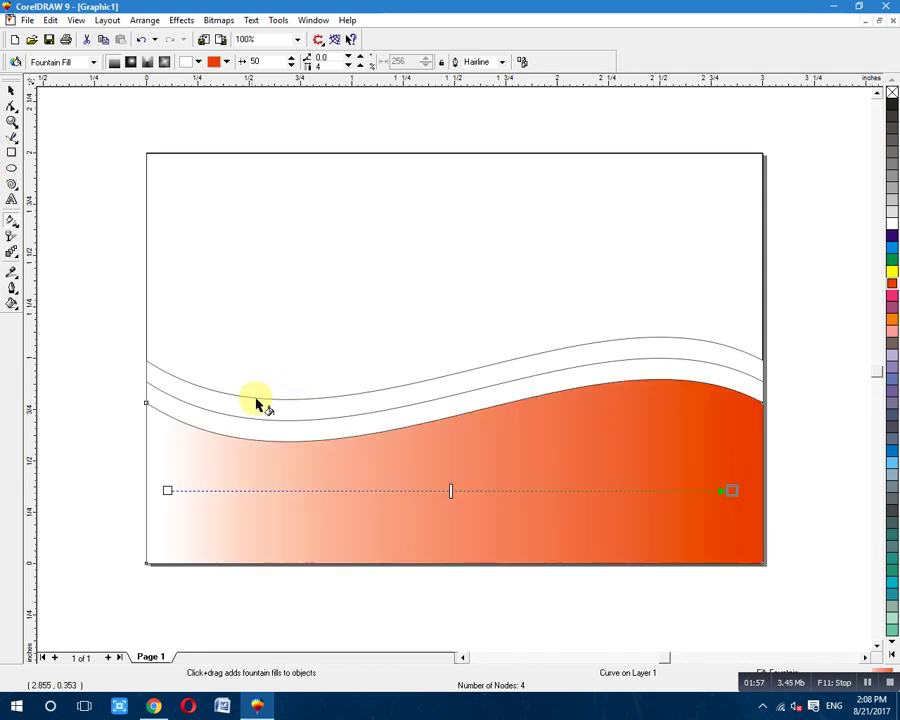
Add linear gradients across the middle and top wave bands, ending the top band in red.
click(291, 442)
drag(166, 405, 739, 416)
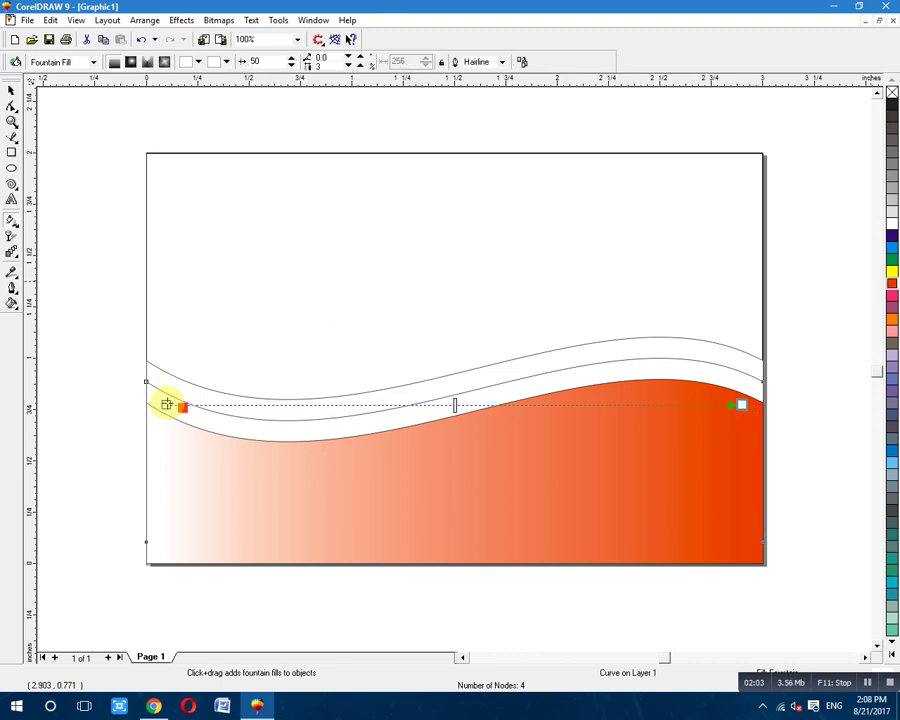
click(255, 417)
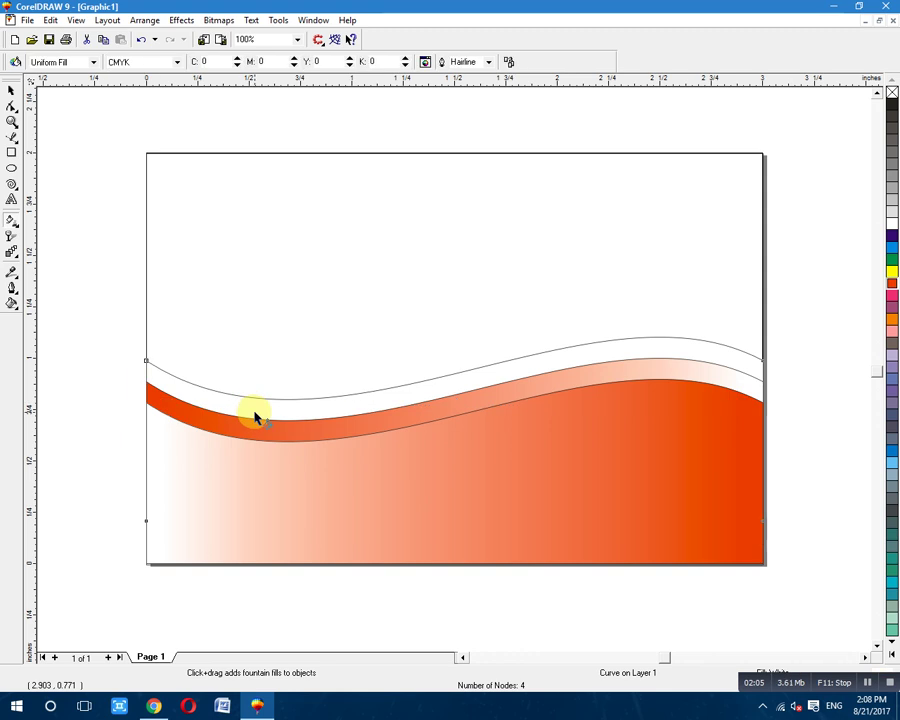
drag(211, 396, 716, 364)
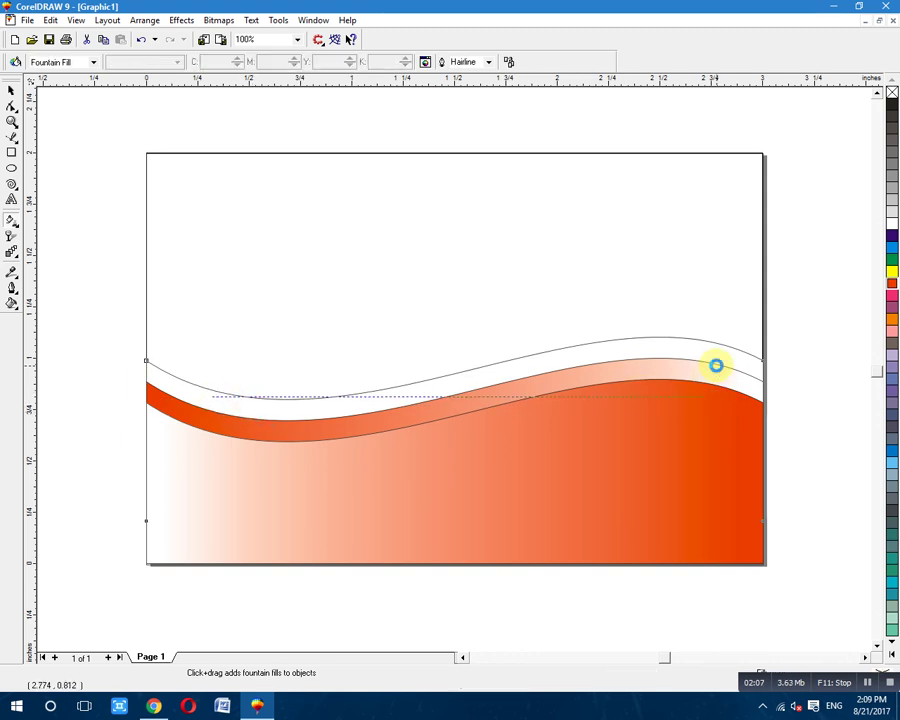
drag(894, 287, 716, 397)
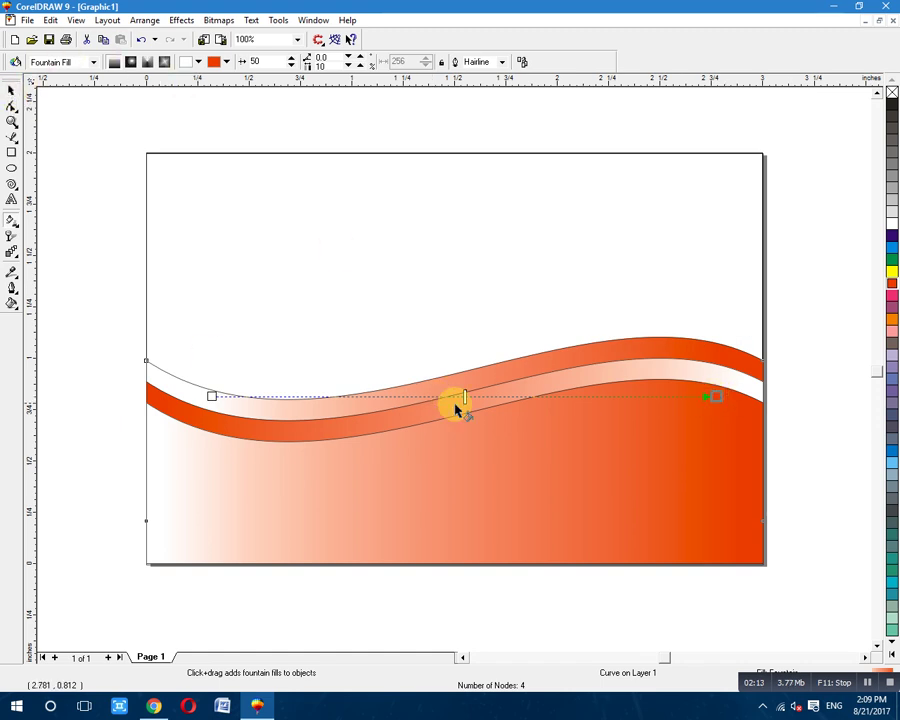
Shift the upper band's blend midpoint left and the lower shape's slightly right.
drag(463, 397, 467, 398)
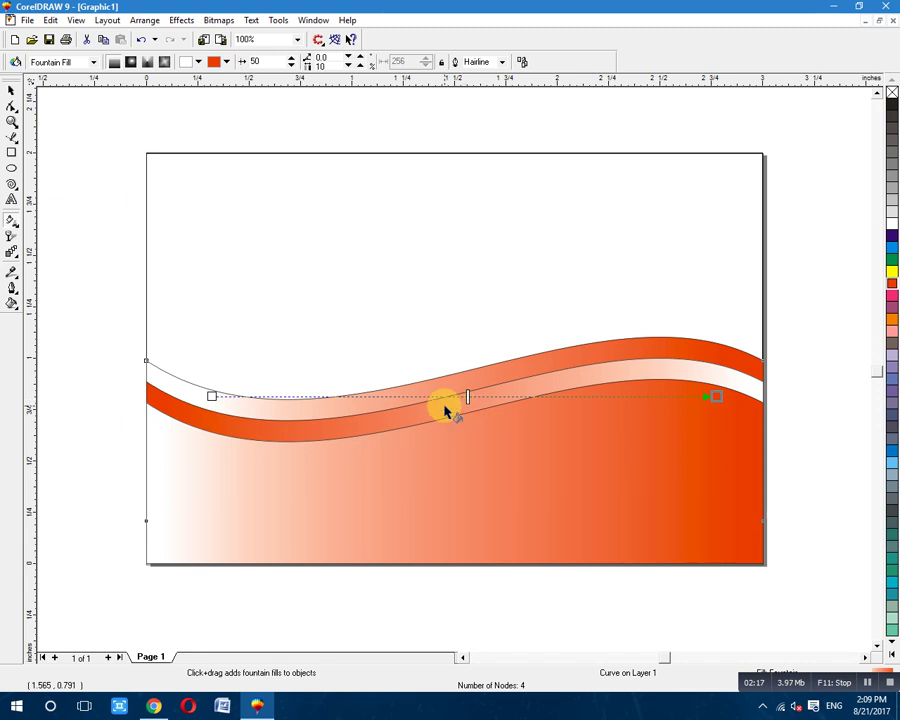
click(452, 405)
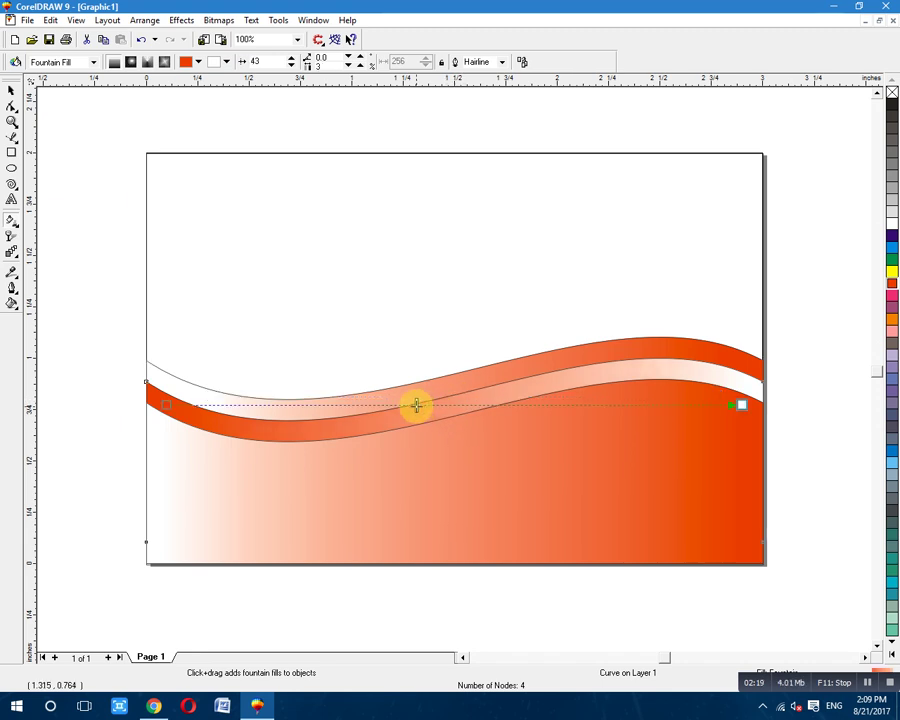
click(456, 378)
click(490, 465)
drag(446, 488, 475, 490)
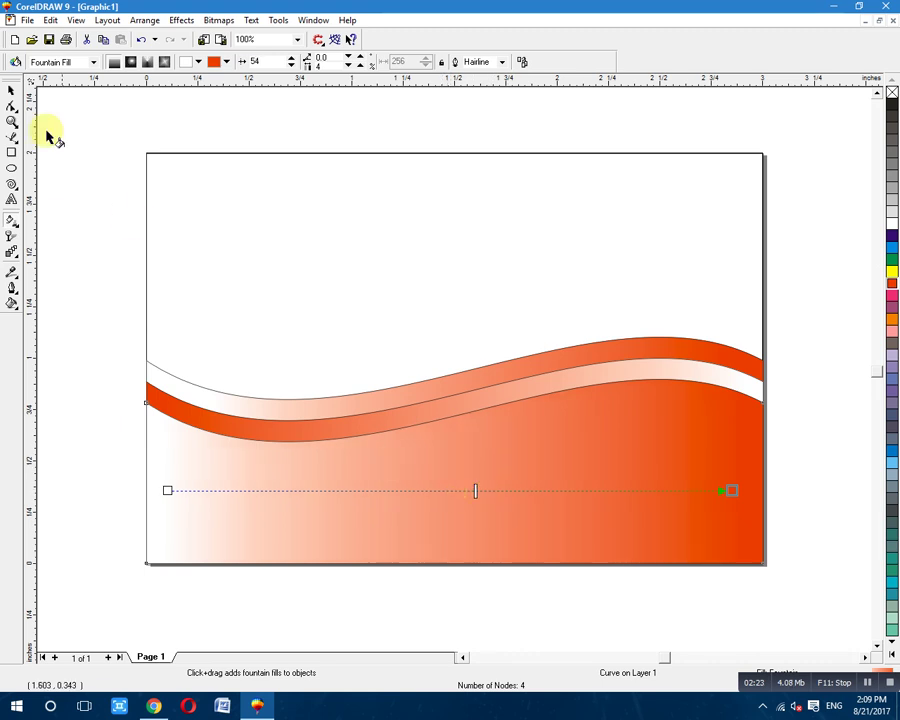
click(10, 88)
click(60, 134)
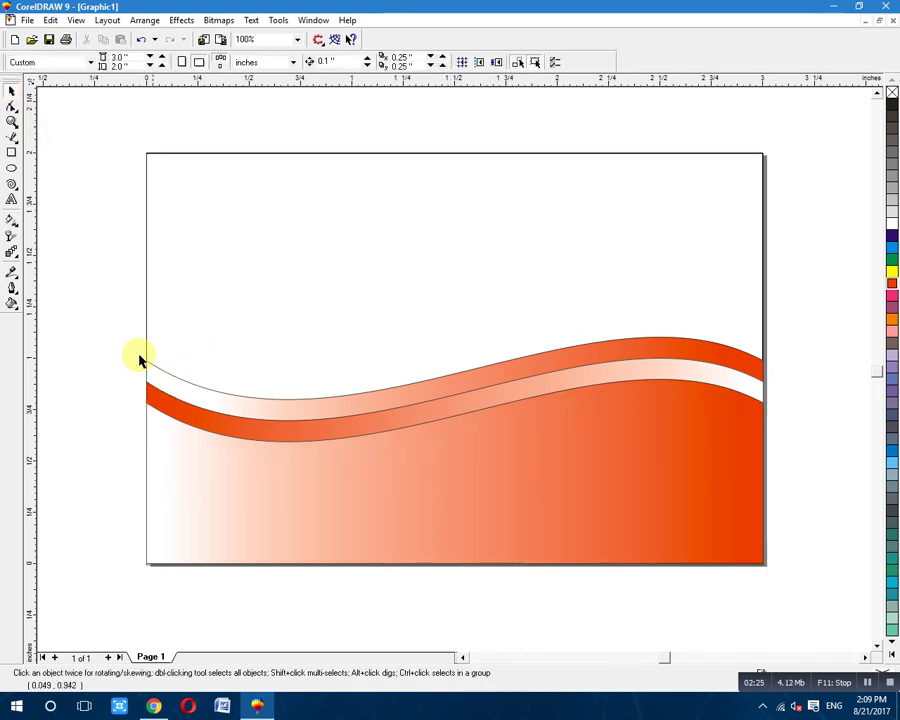
Remove the three wave shapes' outlines with the no-colour palette swatch.
drag(86, 298, 822, 583)
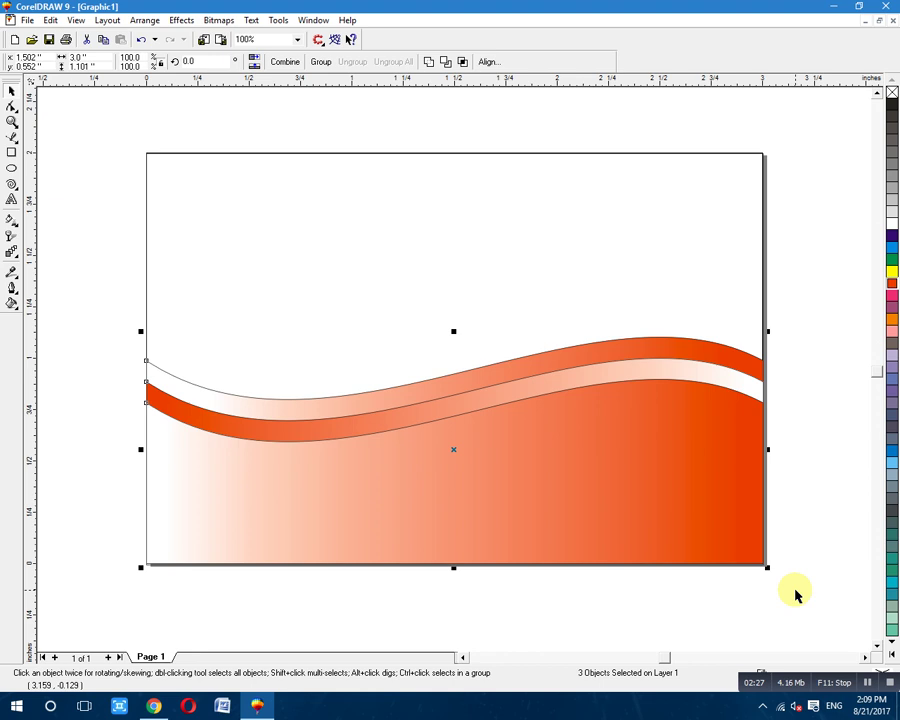
right_click(891, 93)
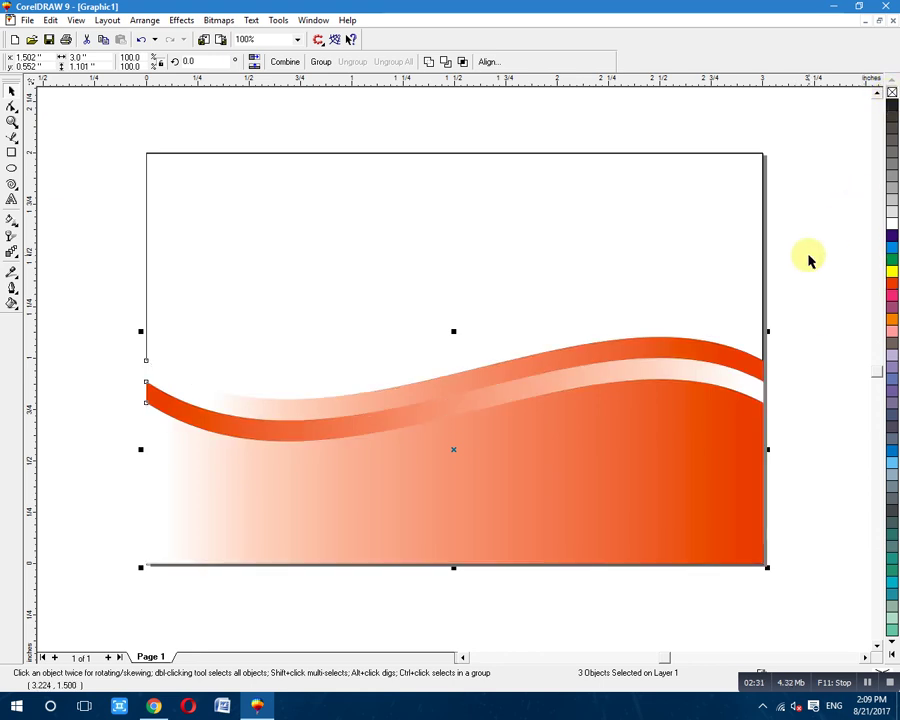
click(811, 259)
click(875, 690)
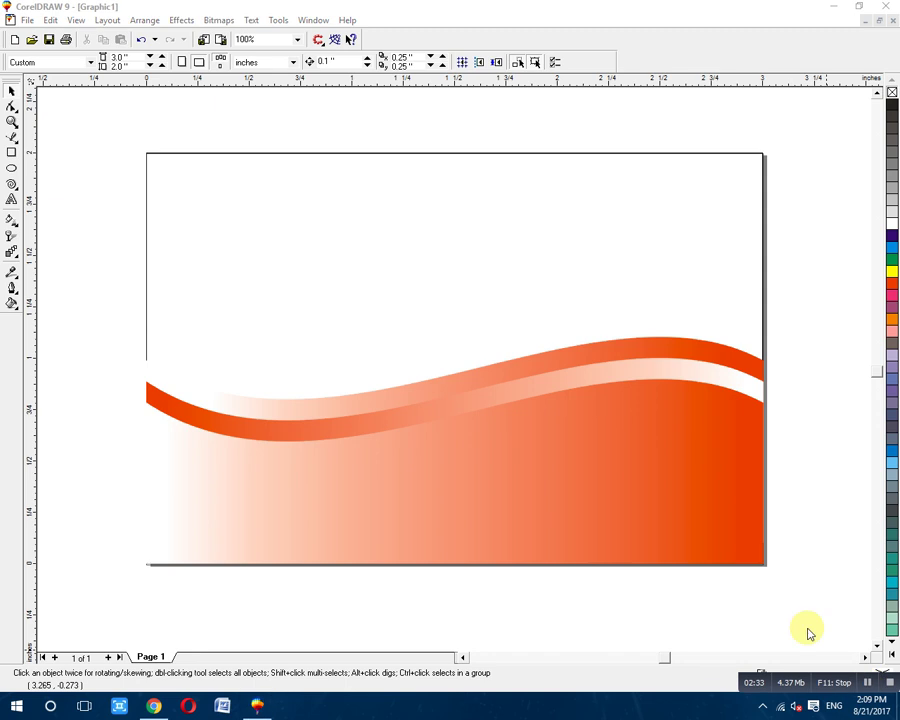
click(690, 464)
Give the reselected three waves a light outline colour from the palette.
drag(868, 257, 96, 615)
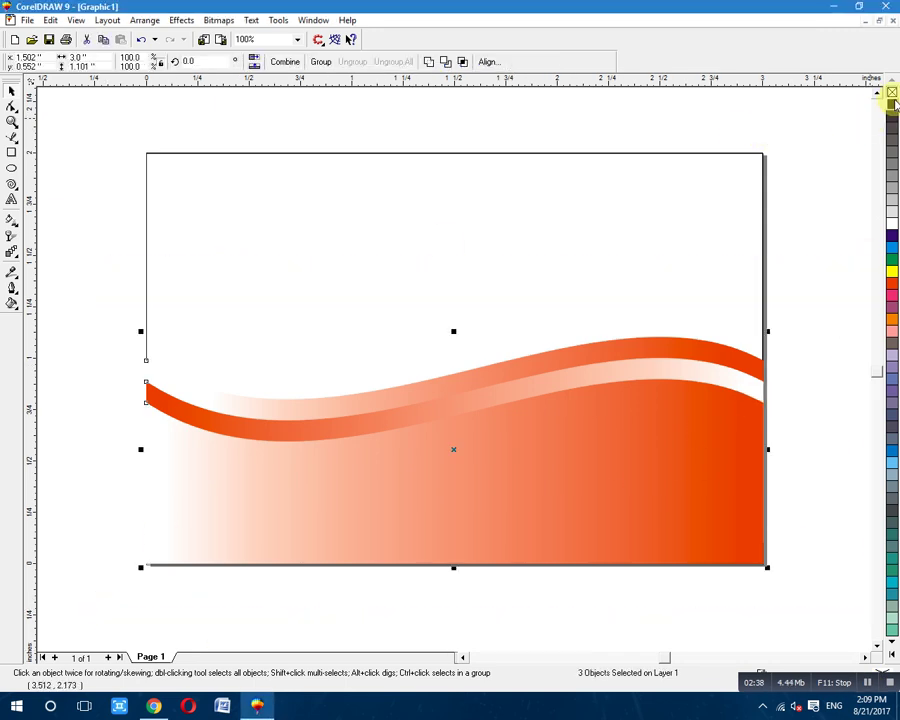
right_click(891, 227)
click(814, 220)
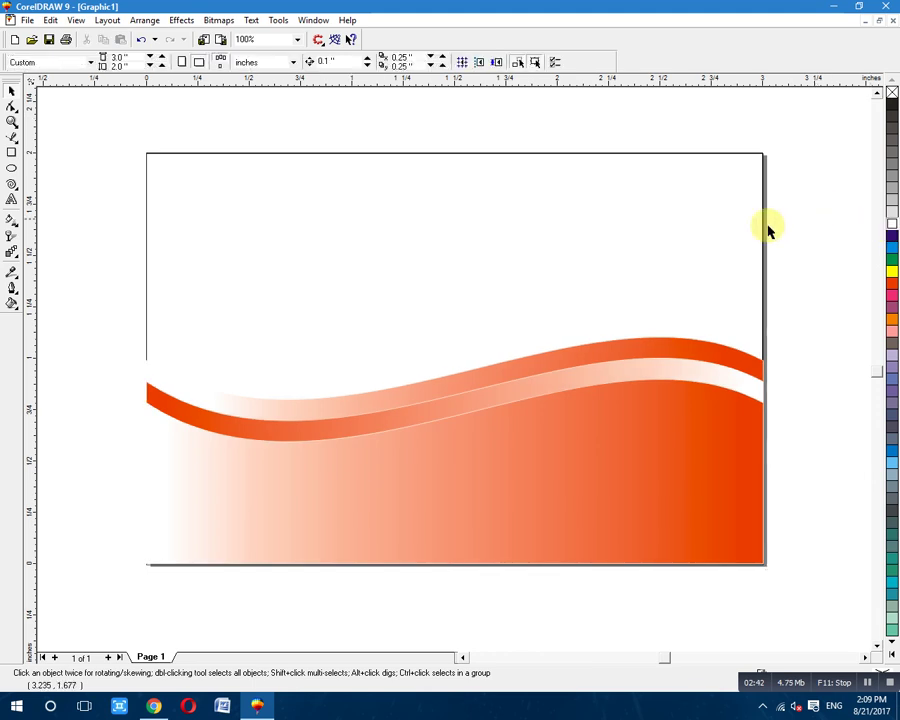
click(430, 270)
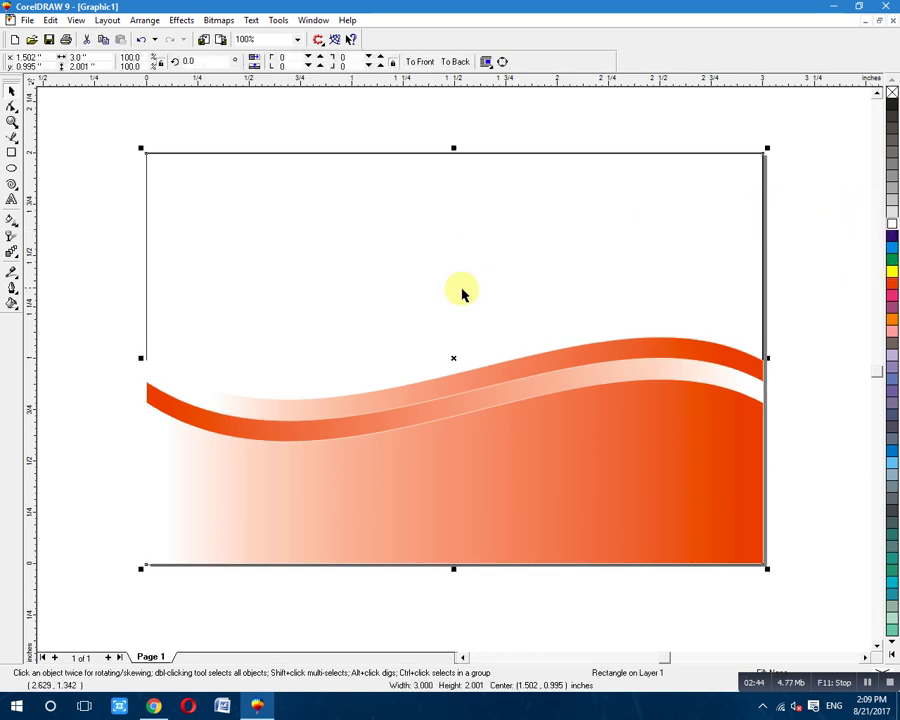
Fill the background with a vertical fountain fill, red-orange at the top, midpoint shifted upward.
click(12, 221)
drag(429, 184, 458, 381)
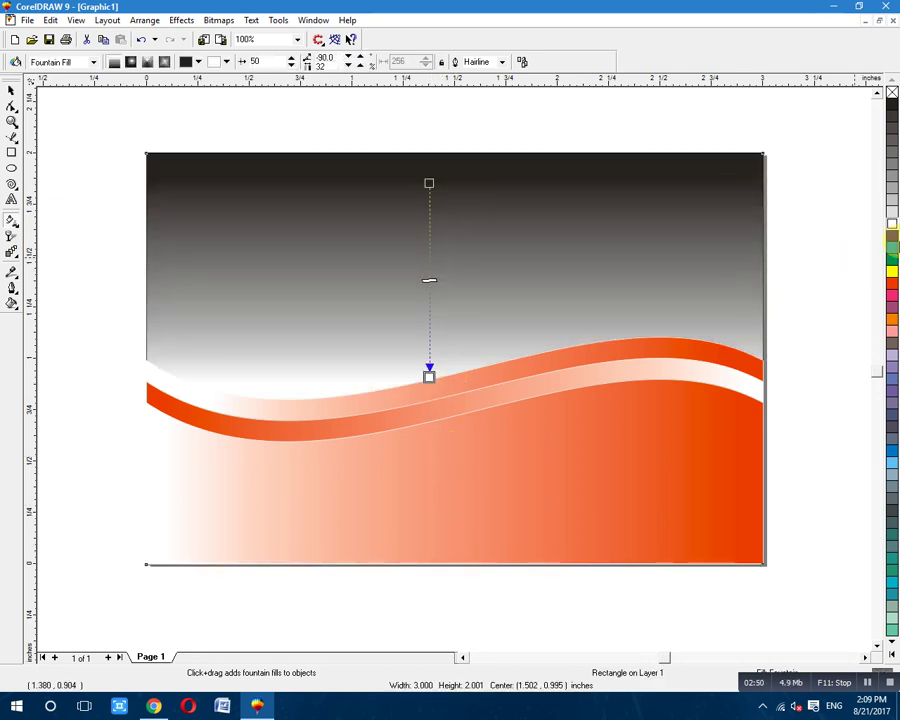
drag(892, 280, 429, 184)
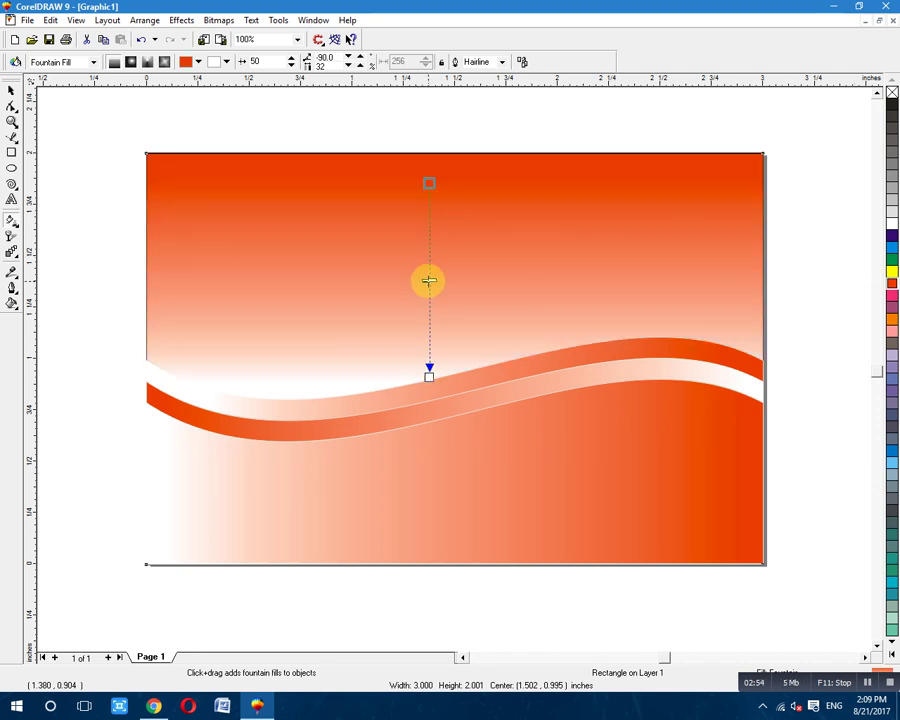
drag(437, 211, 429, 171)
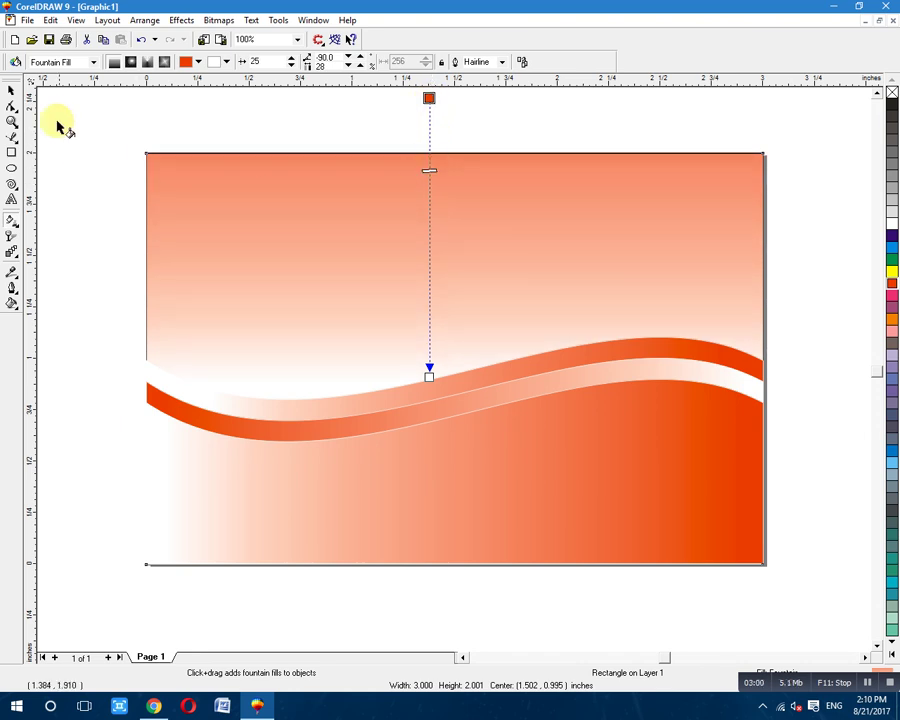
click(12, 90)
click(55, 145)
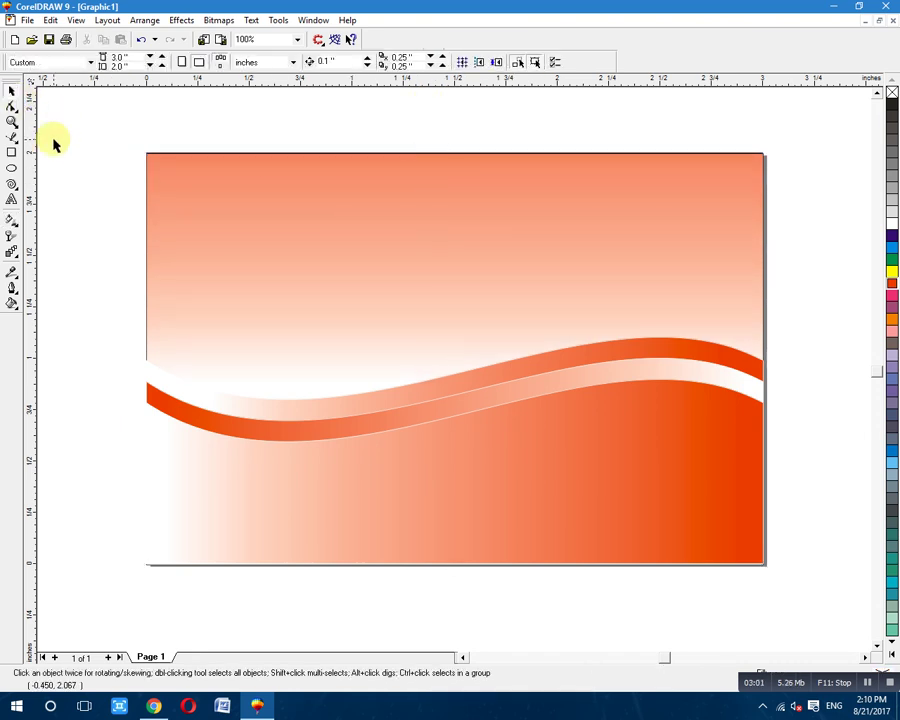
Add the text 'Company Name' below the wave band.
click(12, 201)
click(430, 461)
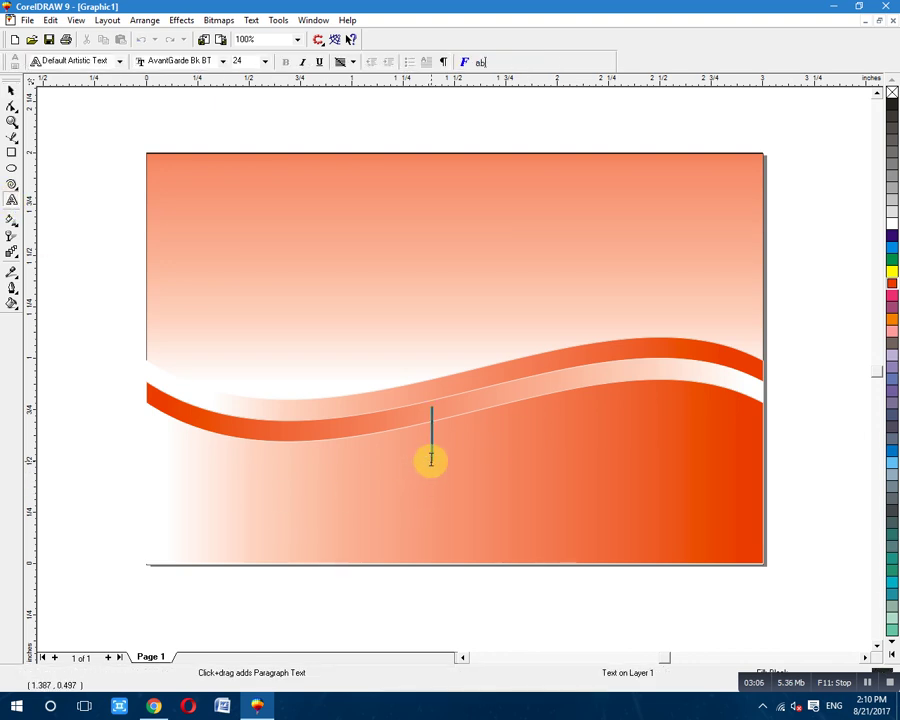
text(Company)
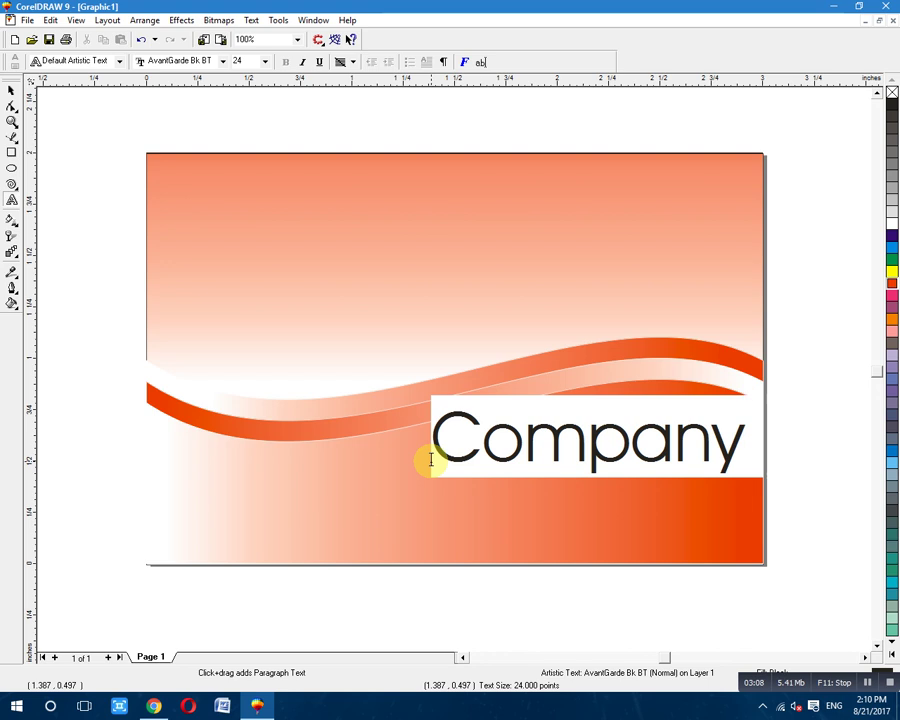
text( Name)
key(ctrl+space)
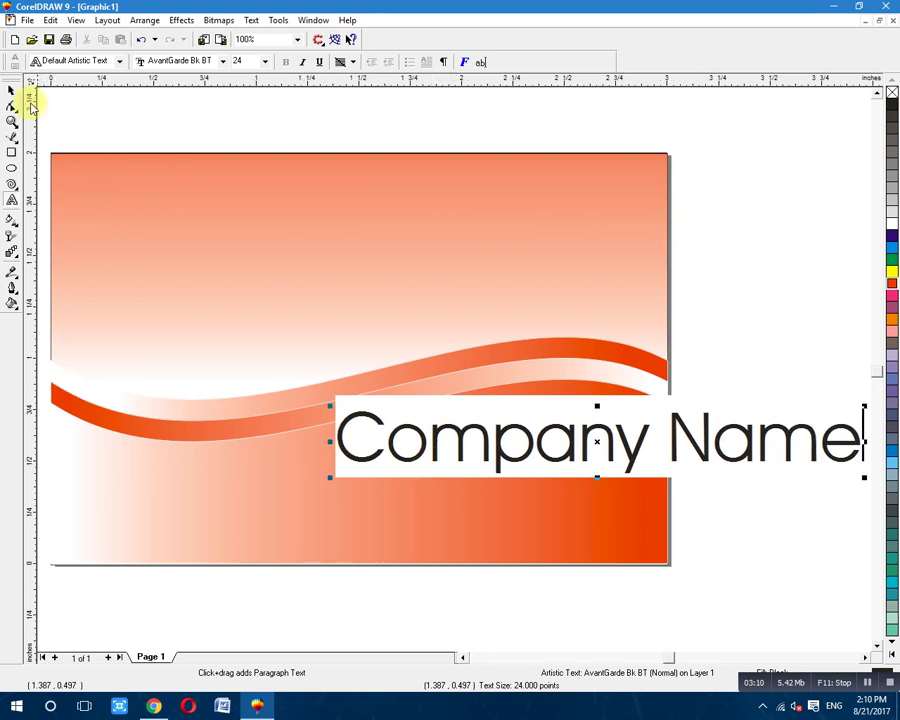
Move Company Name to the card's upper-left and scale it to about 12.4 pt.
click(613, 443)
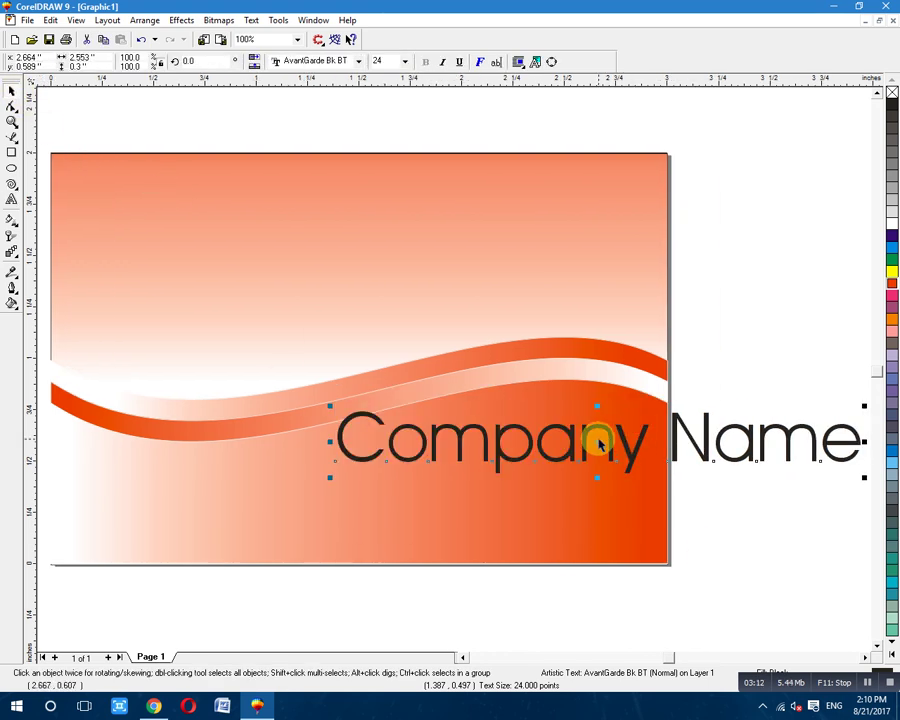
drag(597, 440, 320, 293)
click(462, 657)
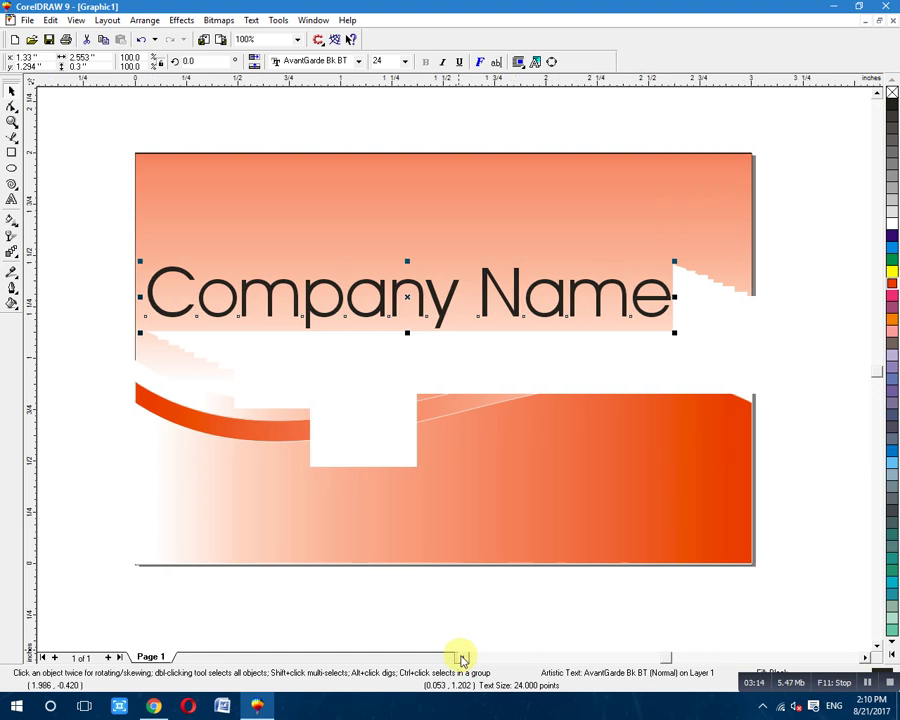
click(462, 657)
scroll(530, 580, down, 1)
drag(495, 335, 500, 267)
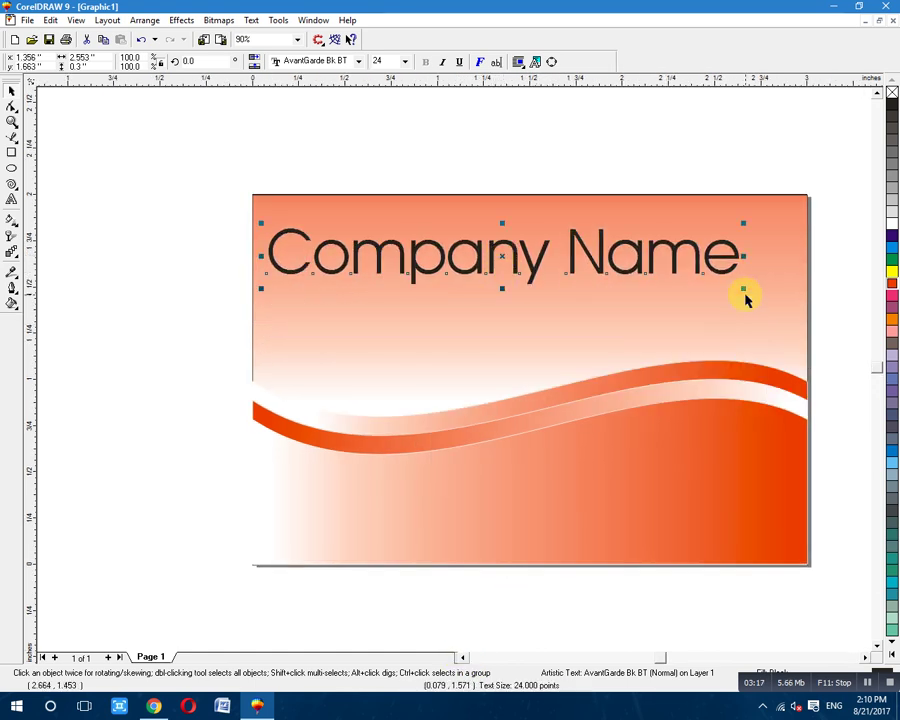
drag(745, 291, 688, 268)
drag(388, 239, 422, 253)
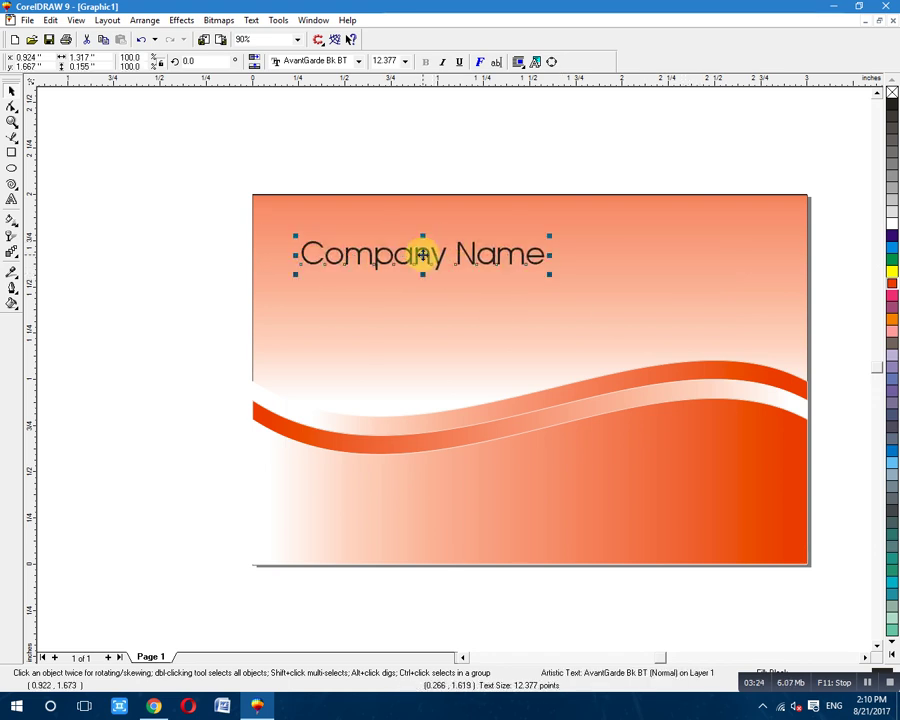
click(127, 309)
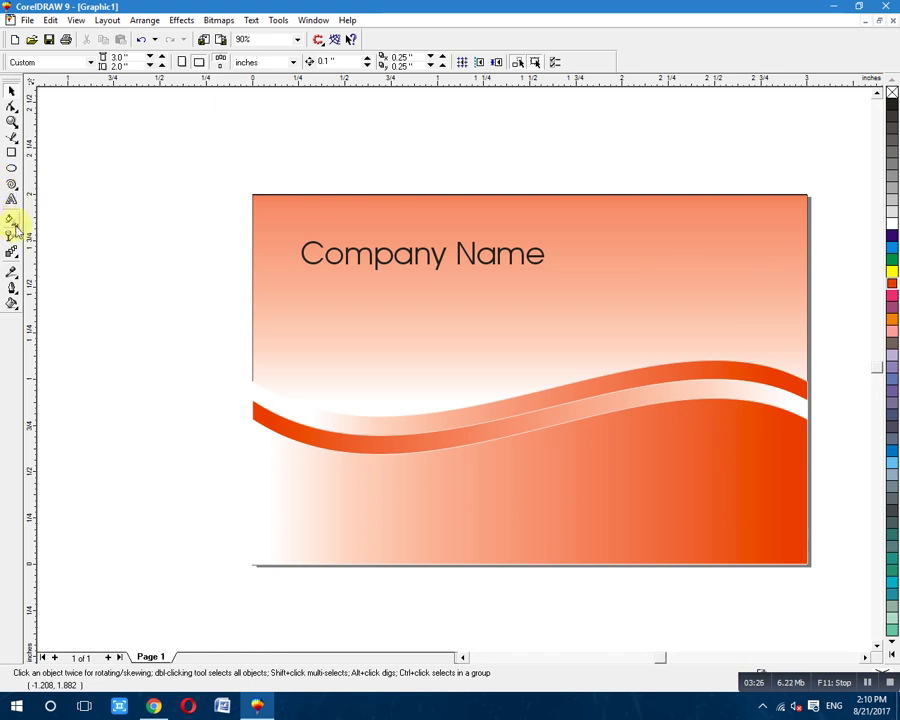
click(398, 262)
Copy Company Name just below it, shrink it to 7.5 pt, and retype it as Company Detail.
drag(424, 257, 433, 297)
drag(305, 307, 386, 297)
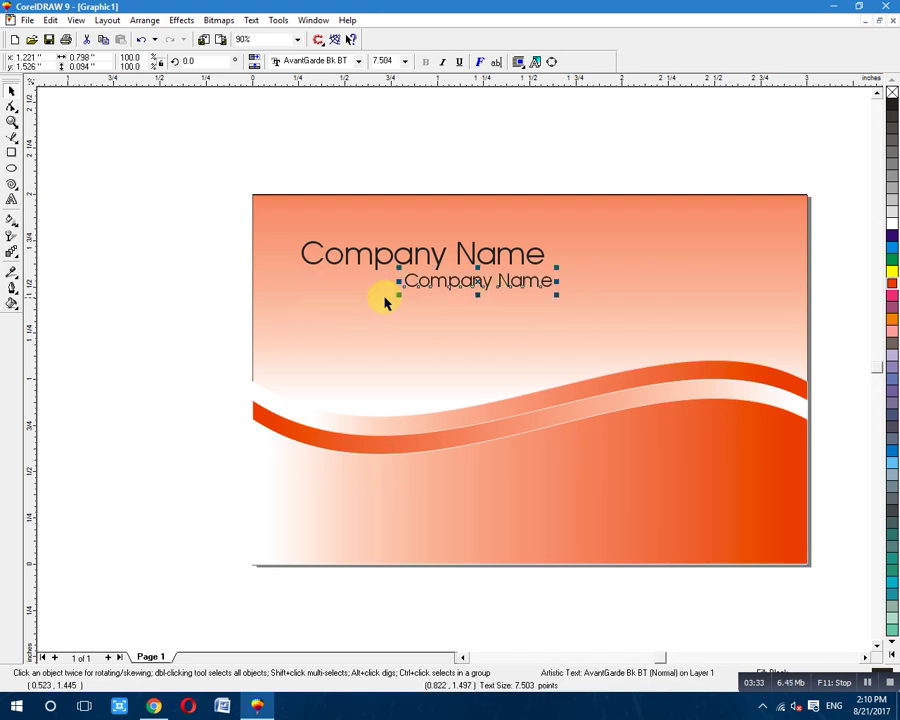
click(465, 286)
double_click(467, 283)
key(ctrl+a)
text(Cl)
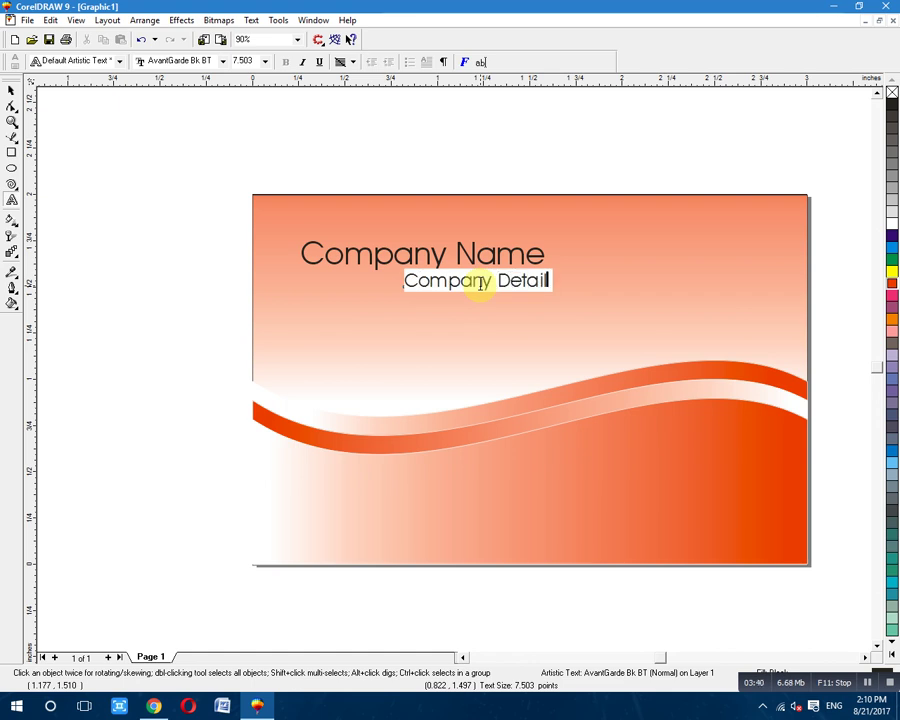
Nudge Company Detail up and left so it sits under the name's right end.
click(10, 90)
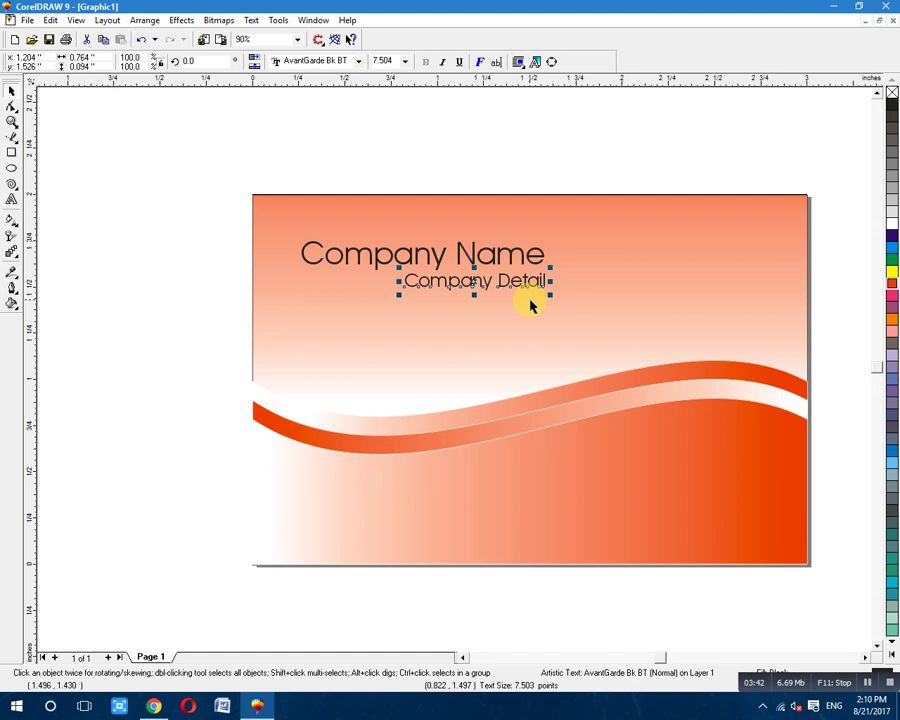
drag(474, 281, 472, 278)
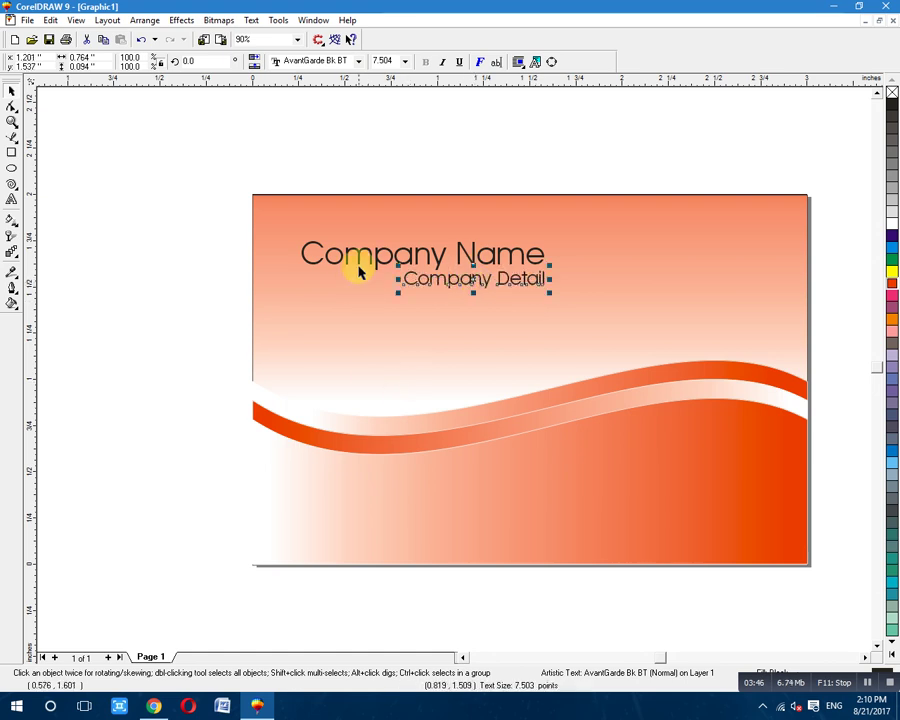
click(371, 266)
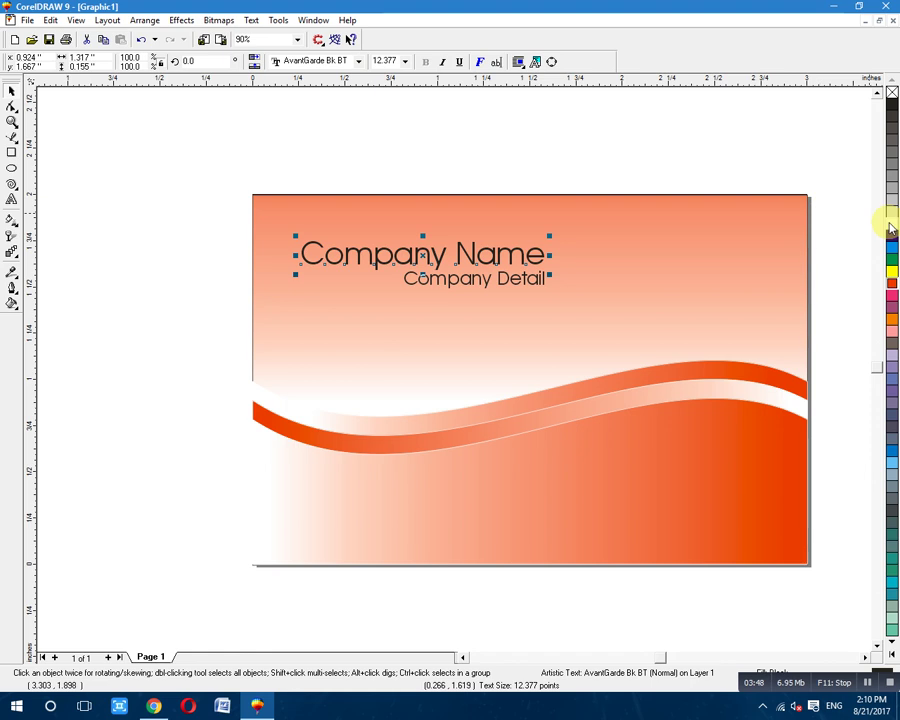
key(F12)
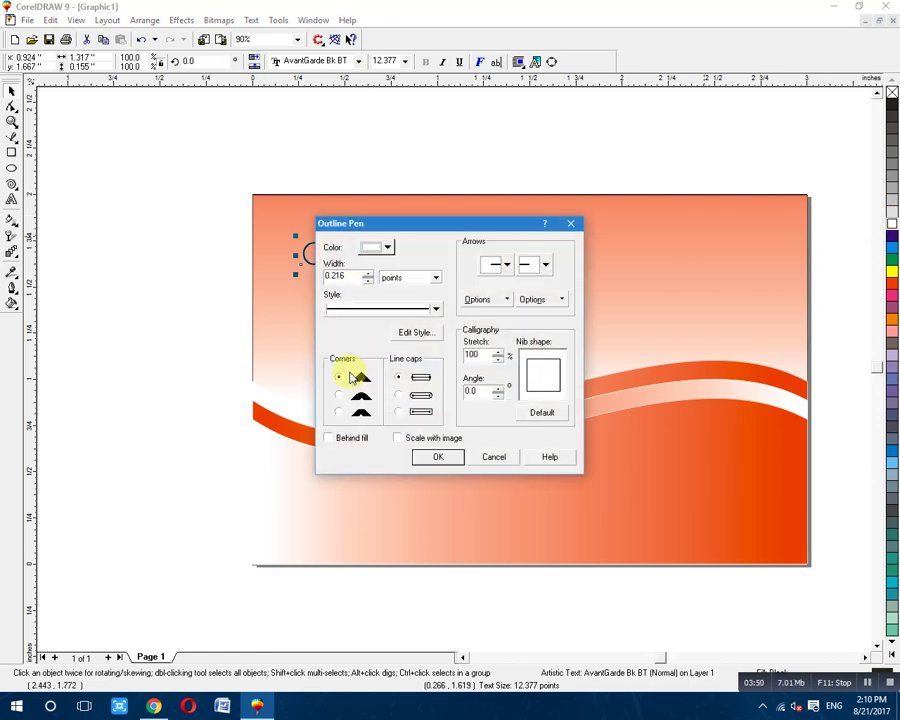
click(329, 438)
click(437, 457)
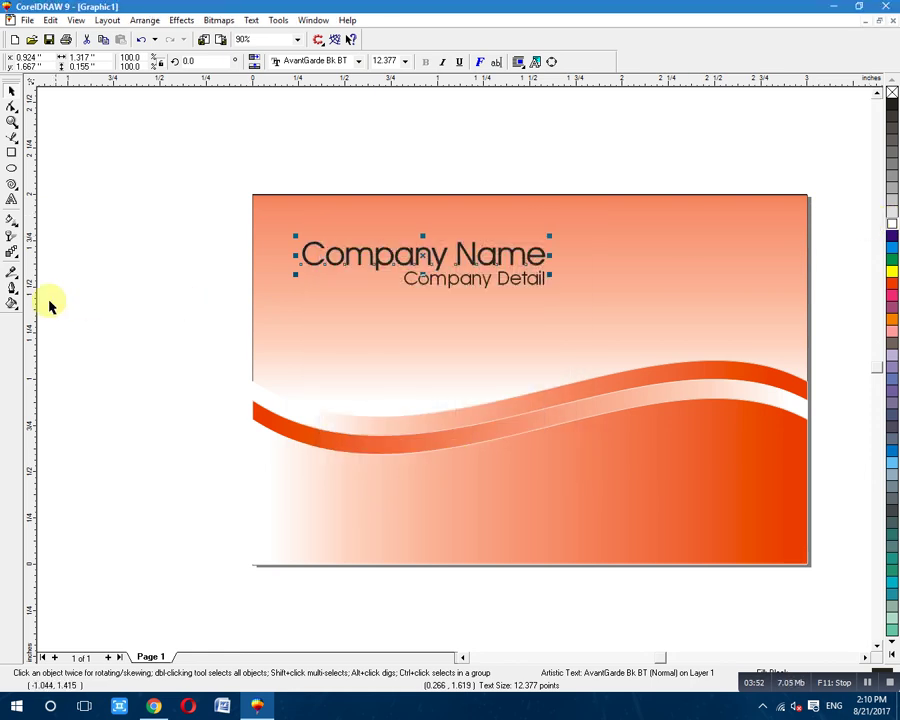
click(14, 290)
click(39, 293)
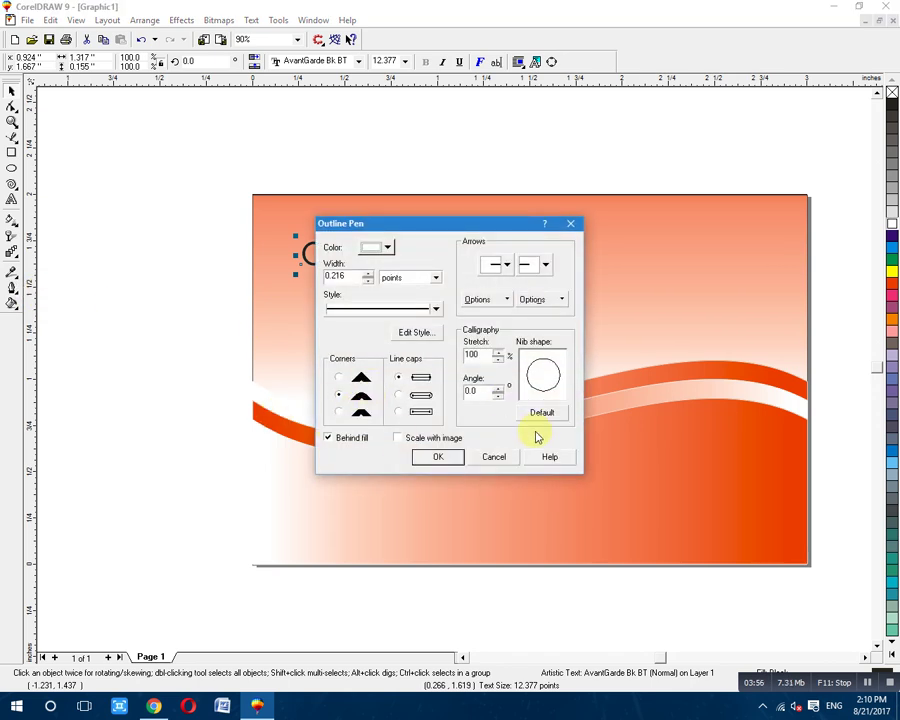
key(Escape)
key(Escape)
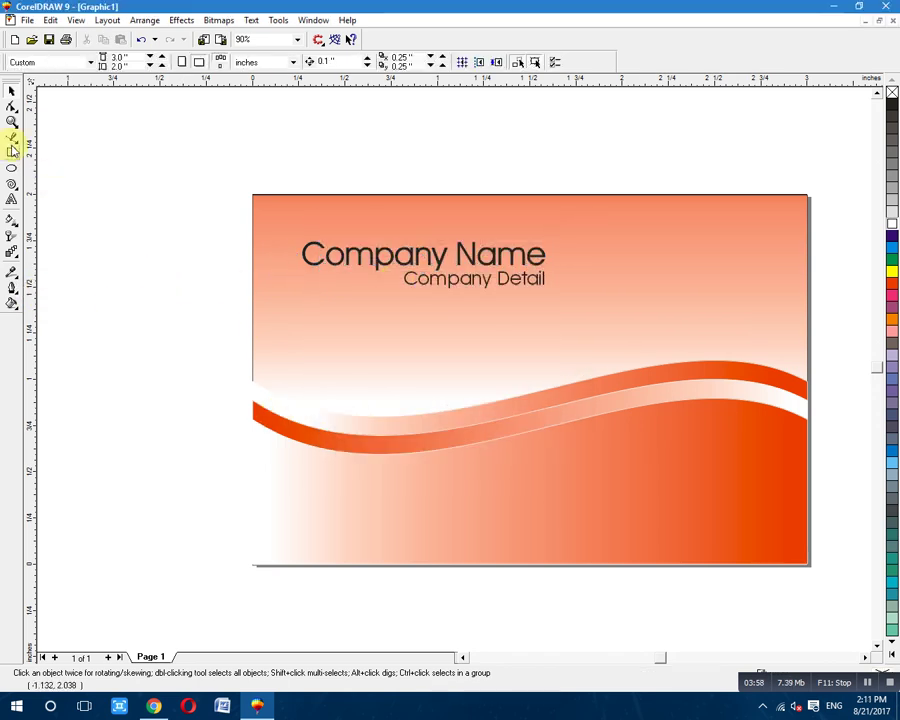
click(12, 197)
Type 'Contact:' below the wave and set its font to Arial.
click(295, 470)
text(Contact)
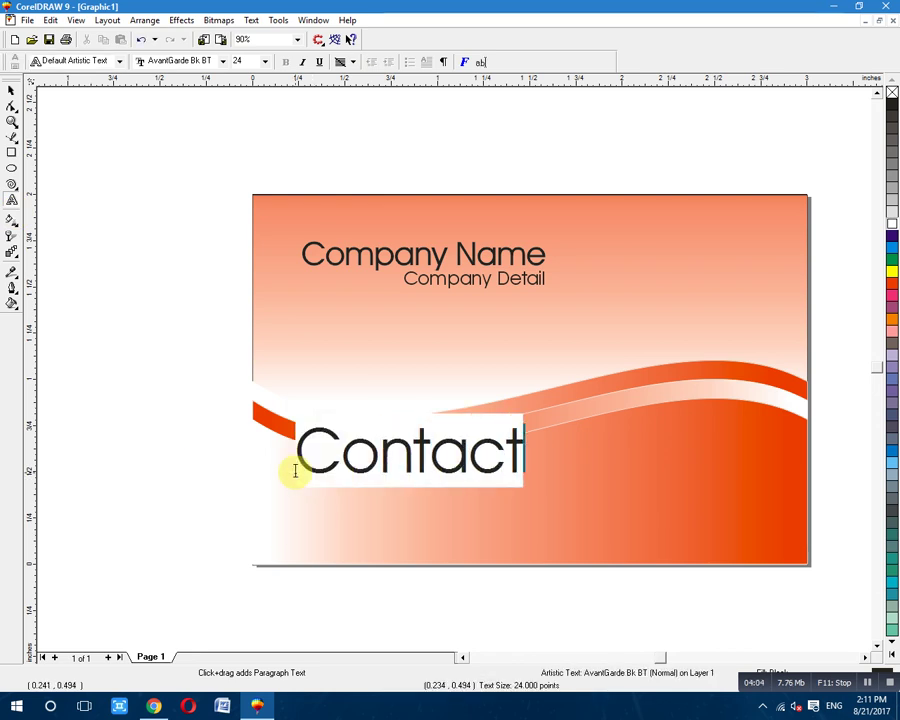
text(:)
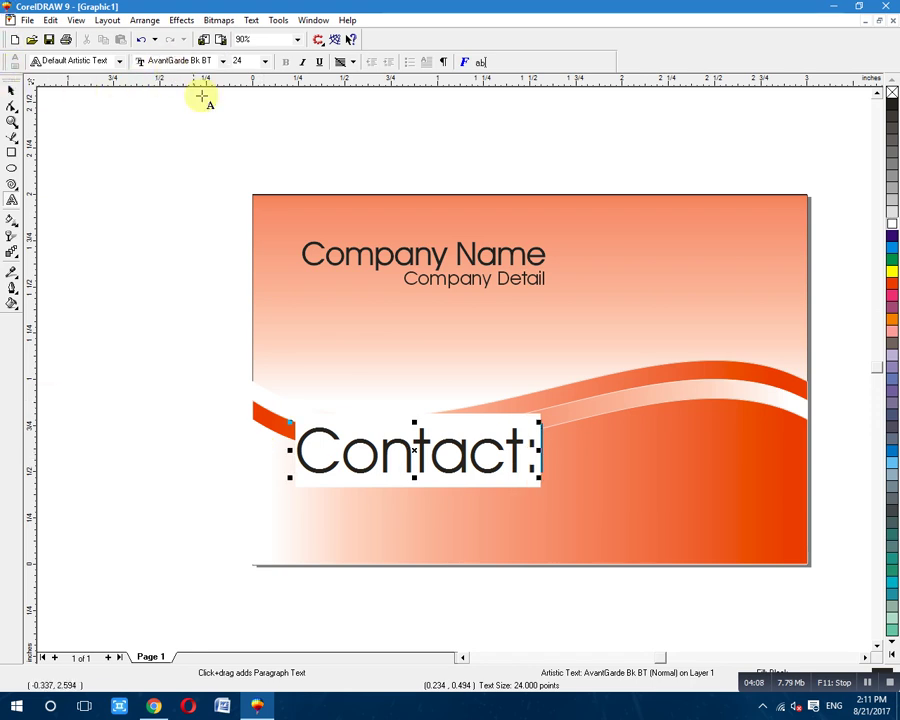
key(ctrl+a)
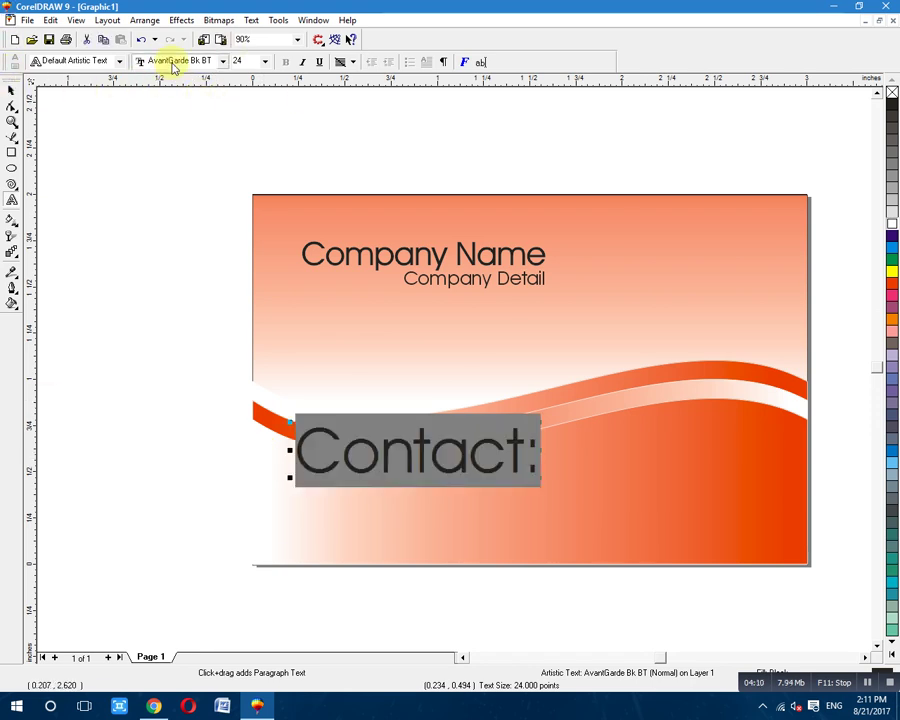
click(175, 62)
text(Arial)
key(Return)
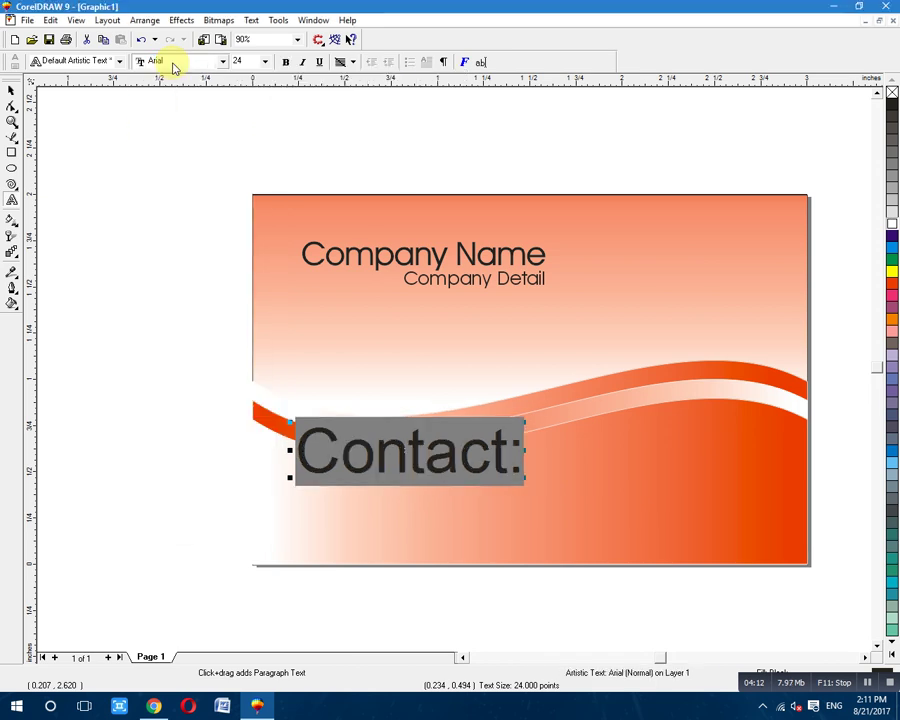
Shrink 'Contact:' to about 8.8 pt and position it below the wave at left, leaving a duplicate beneath.
click(11, 90)
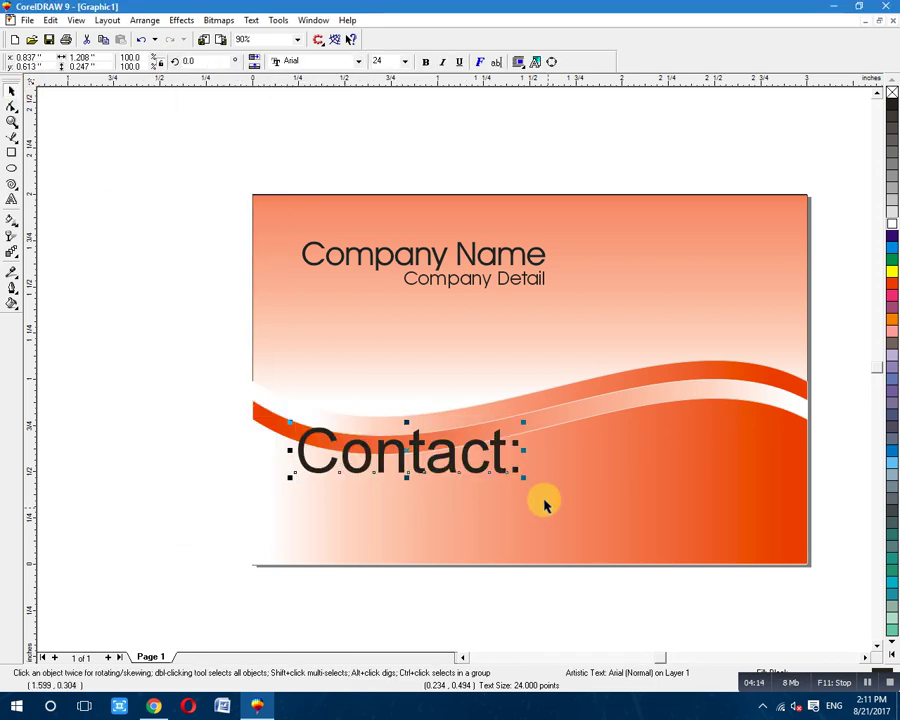
drag(523, 476, 418, 466)
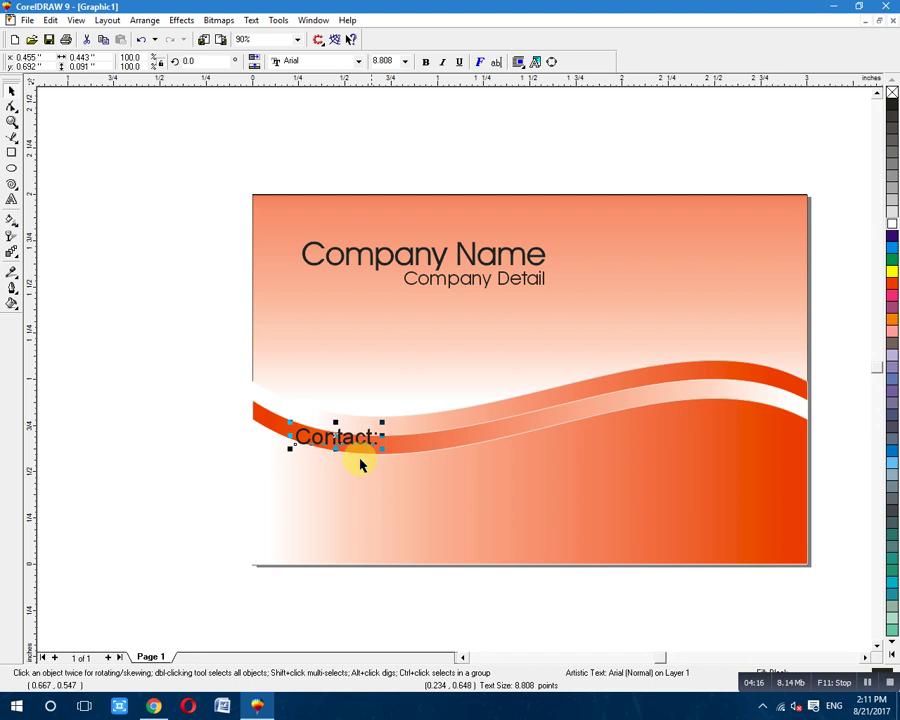
drag(336, 437, 396, 485)
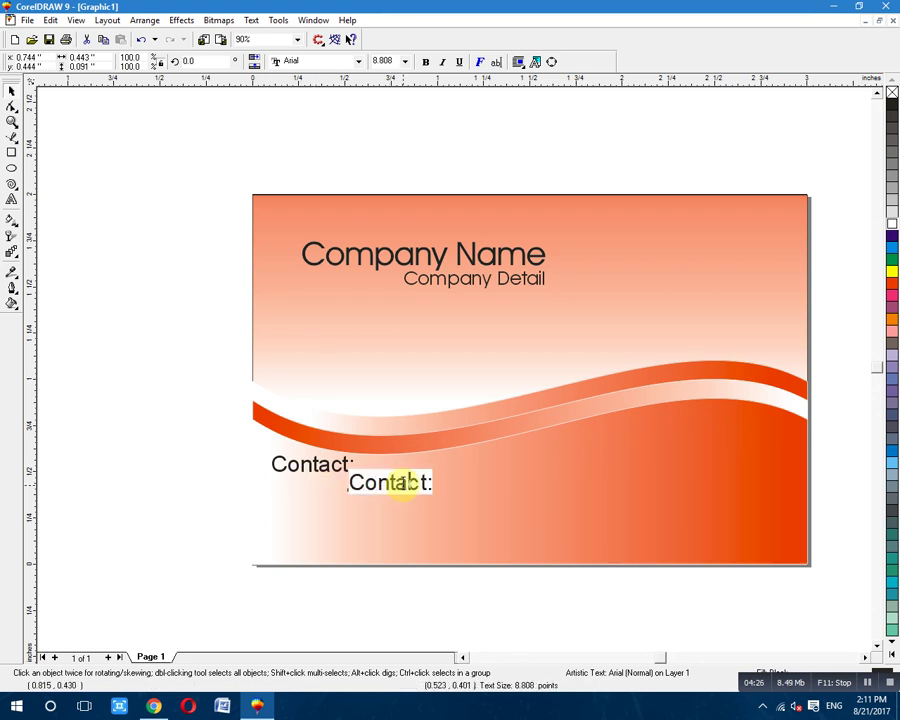
double_click(400, 483)
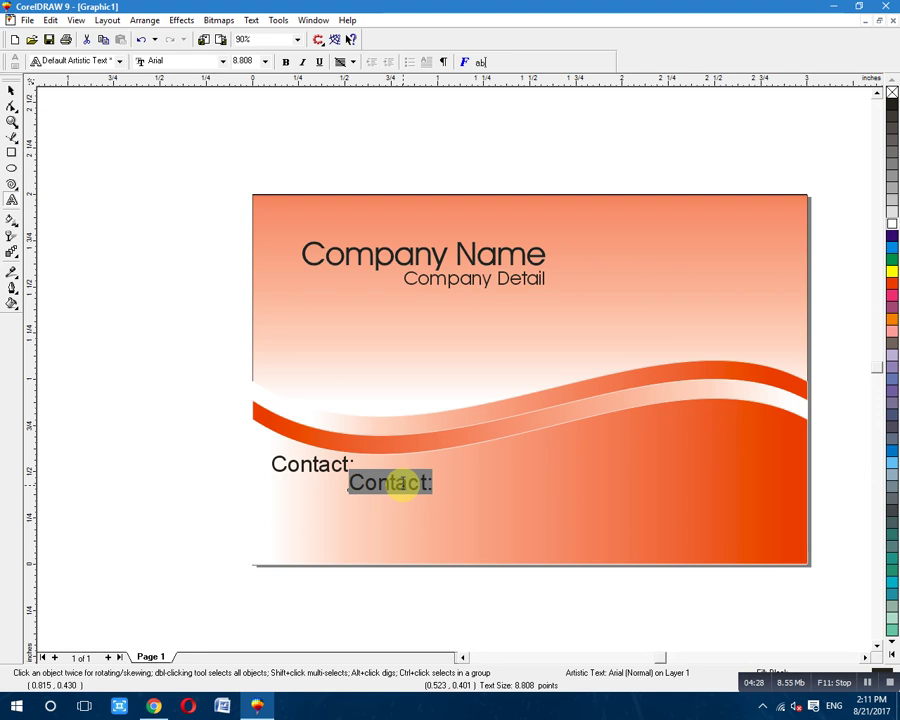
text(000)
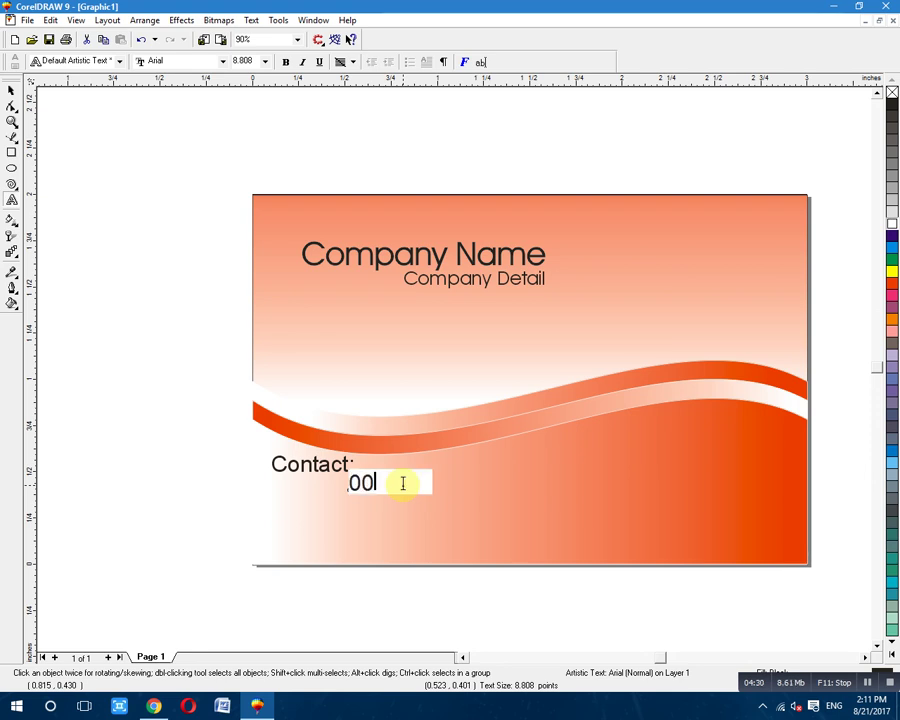
text(0000000)
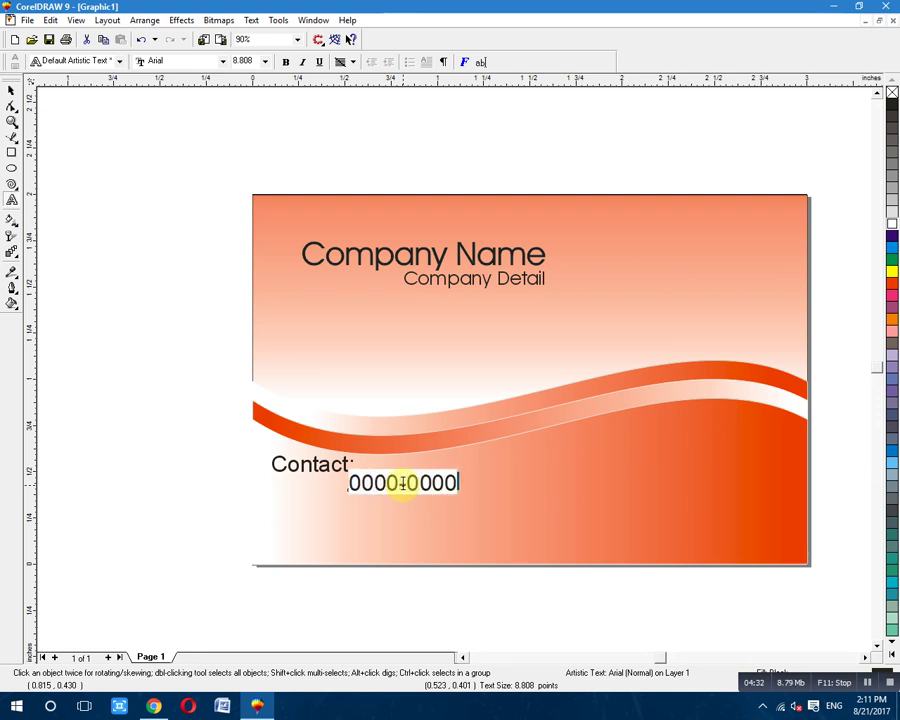
click(12, 90)
click(423, 478)
drag(420, 481, 420, 504)
click(418, 506)
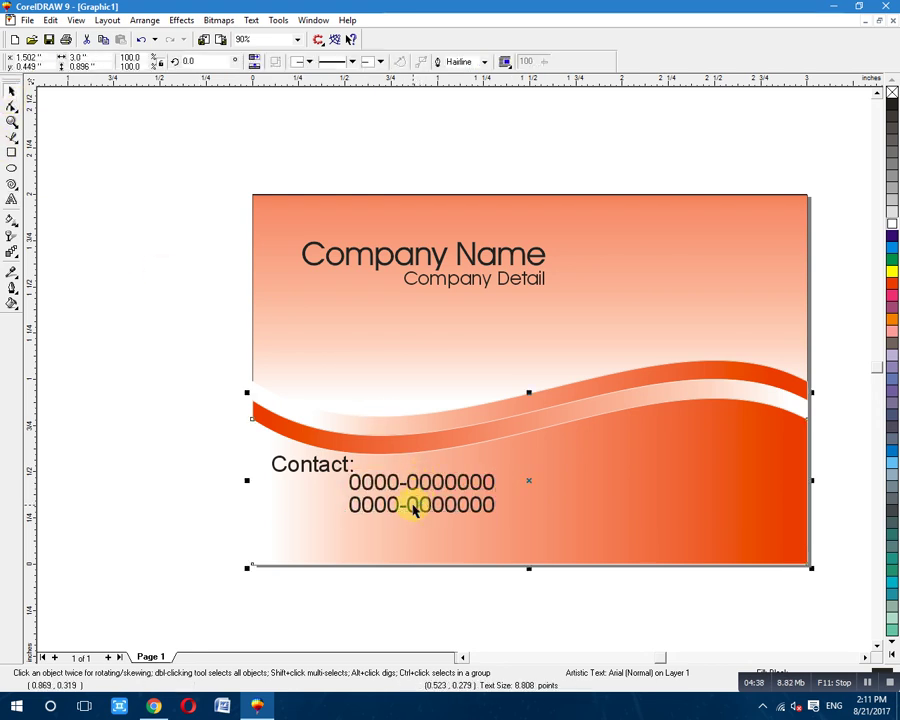
key(F10)
key(space)
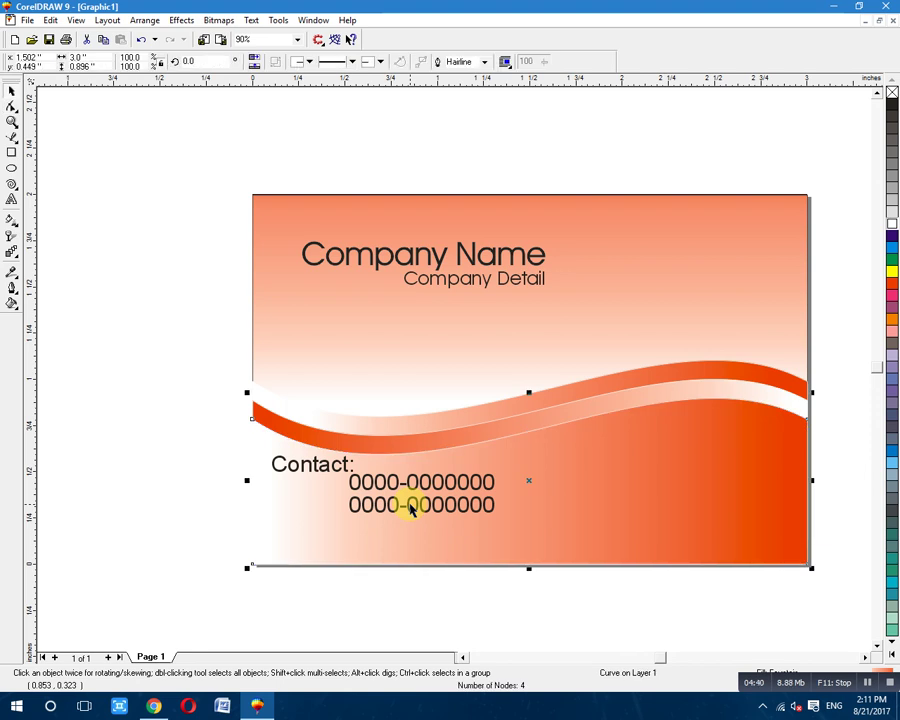
key(F8)
click(410, 505)
key(Delete)
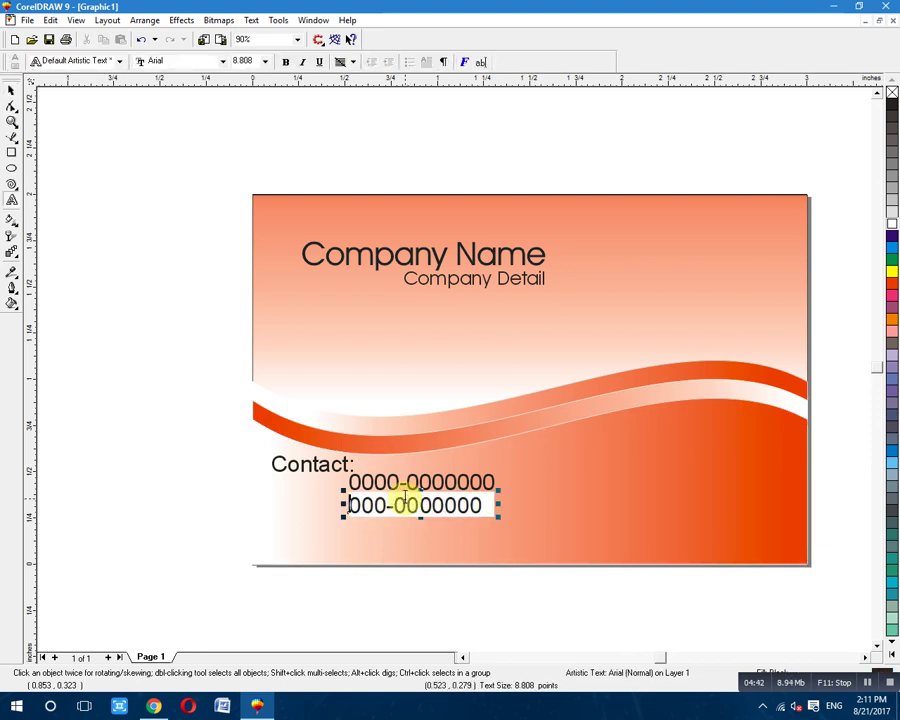
click(11, 93)
drag(411, 503, 414, 526)
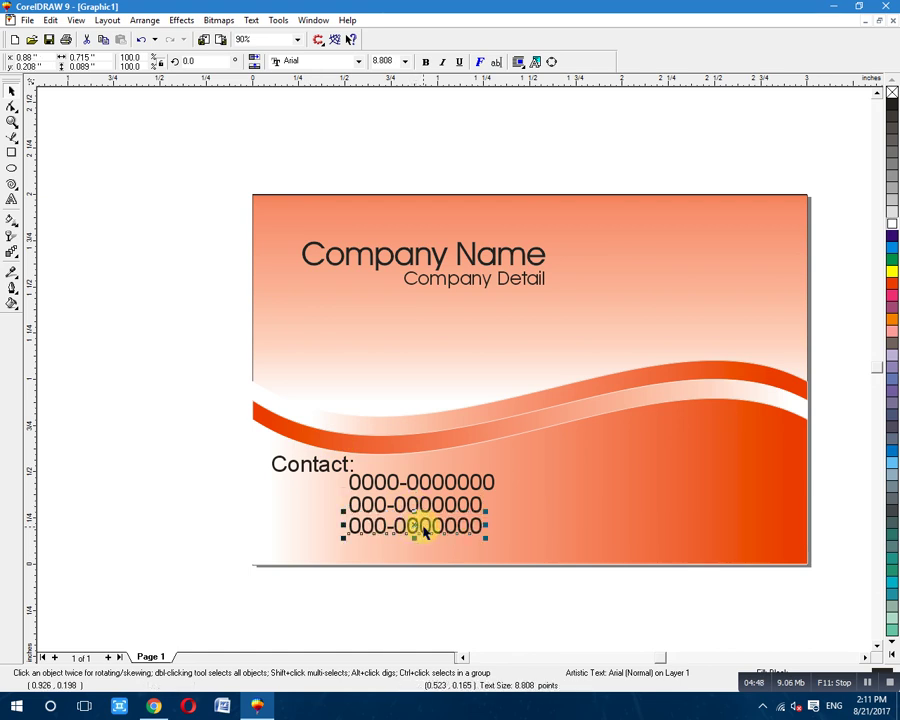
double_click(424, 531)
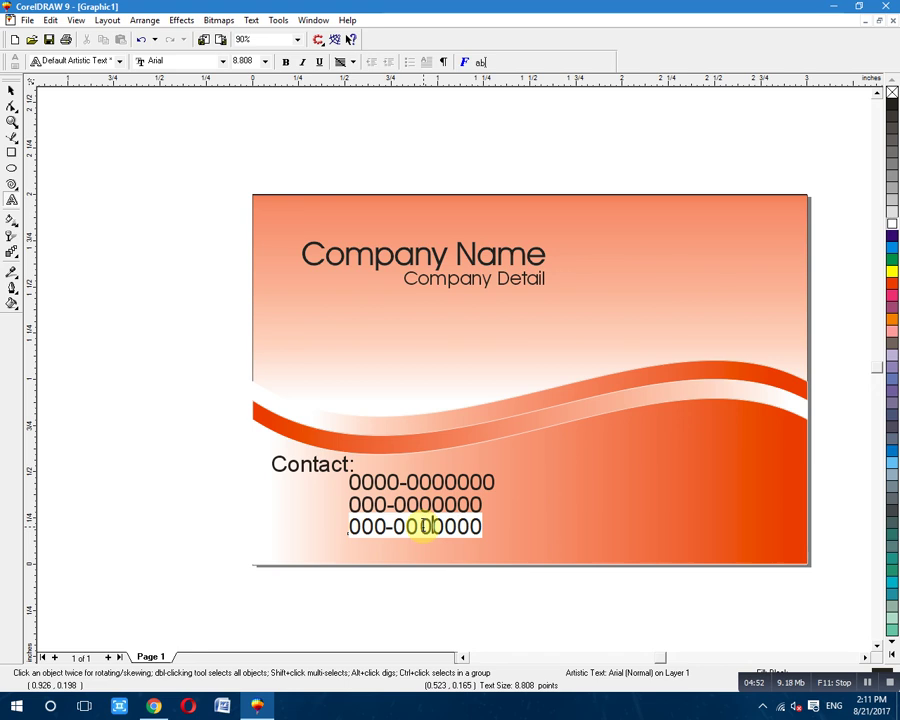
click(424, 527)
text(-)
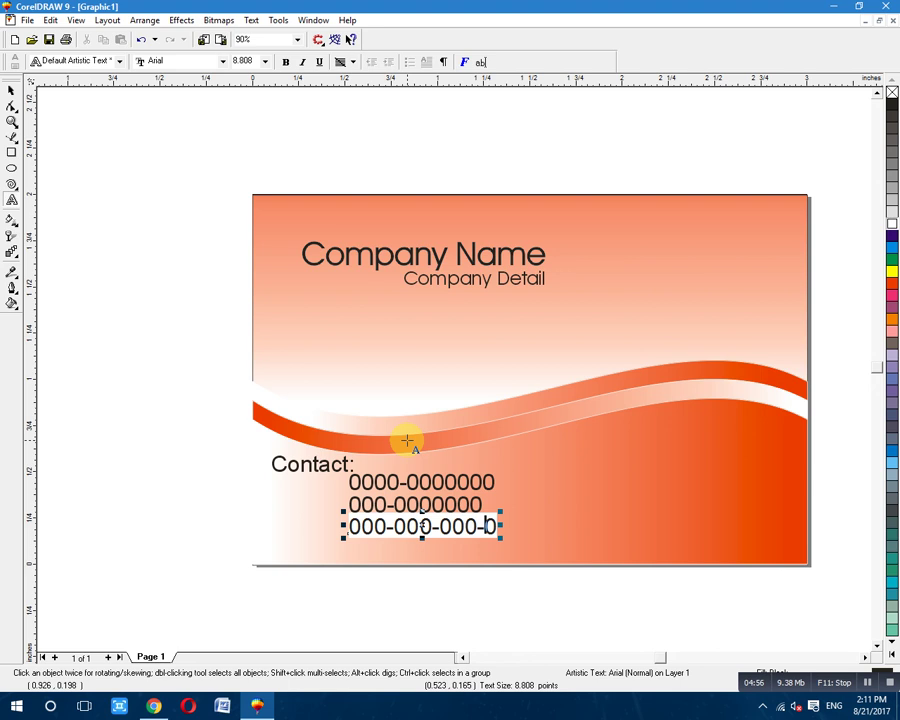
click(10, 88)
drag(422, 527, 672, 540)
Replace the lower-right number with an 'E-mail:' line containing the contact's e-mail address.
click(670, 546)
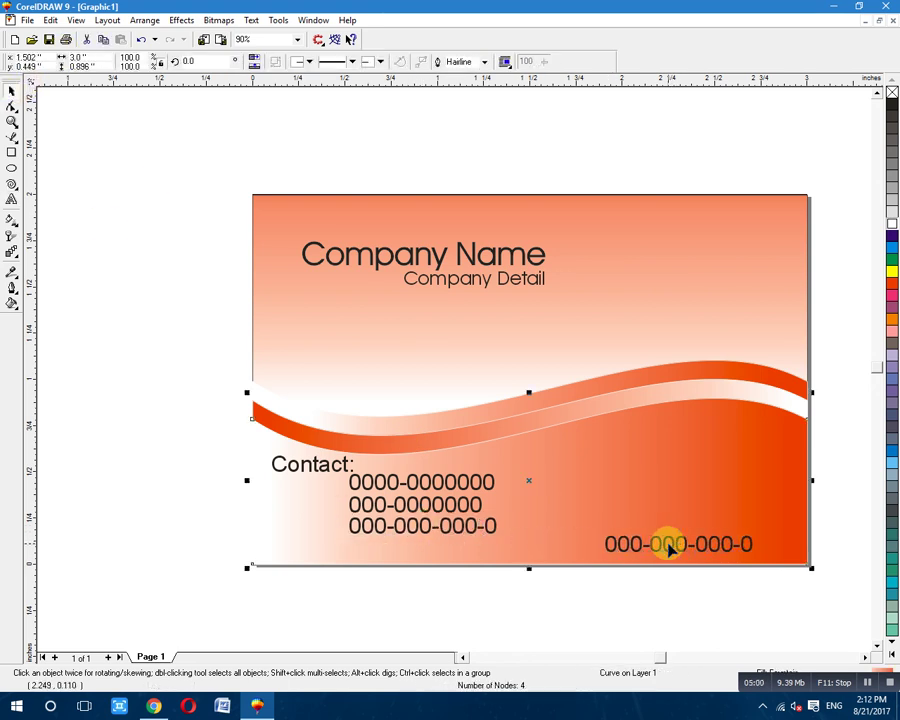
click(670, 546)
click(672, 547)
key(F10)
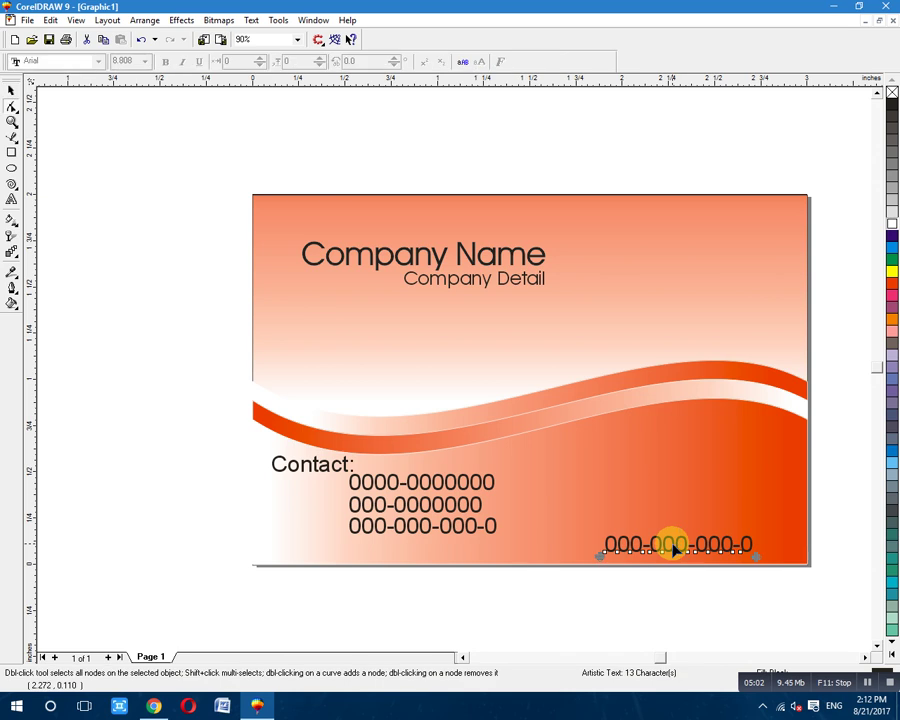
key(F8)
key(ctrl+a)
text(E-)
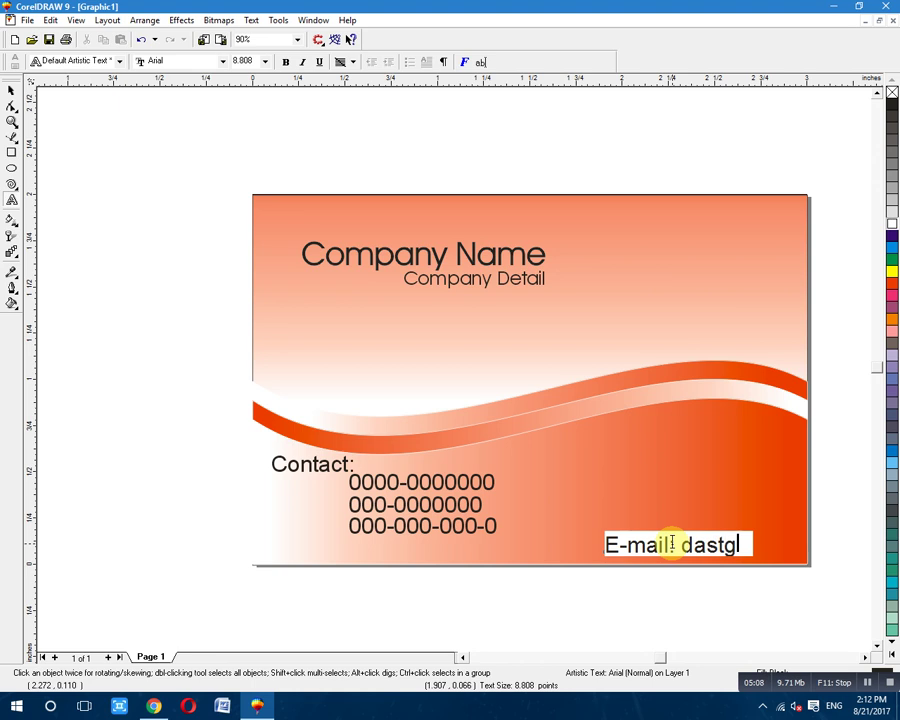
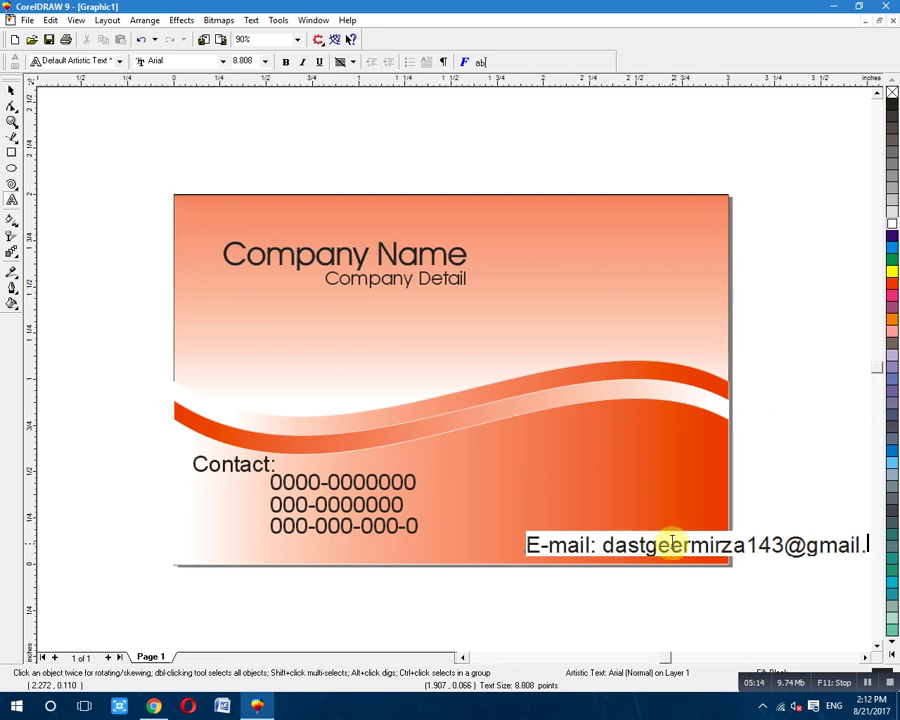
click(10, 155)
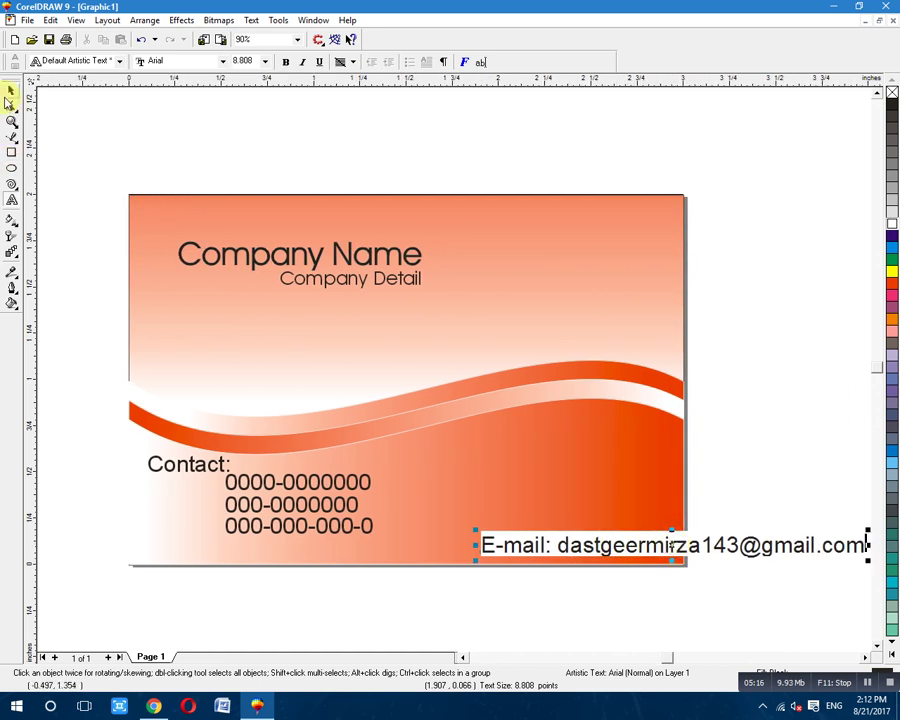
Scale the e-mail line to 75% (about 6.7 pt) and move it up beside the phone numbers.
drag(672, 548, 484, 545)
drag(287, 560, 300, 556)
drag(531, 542, 531, 497)
click(466, 577)
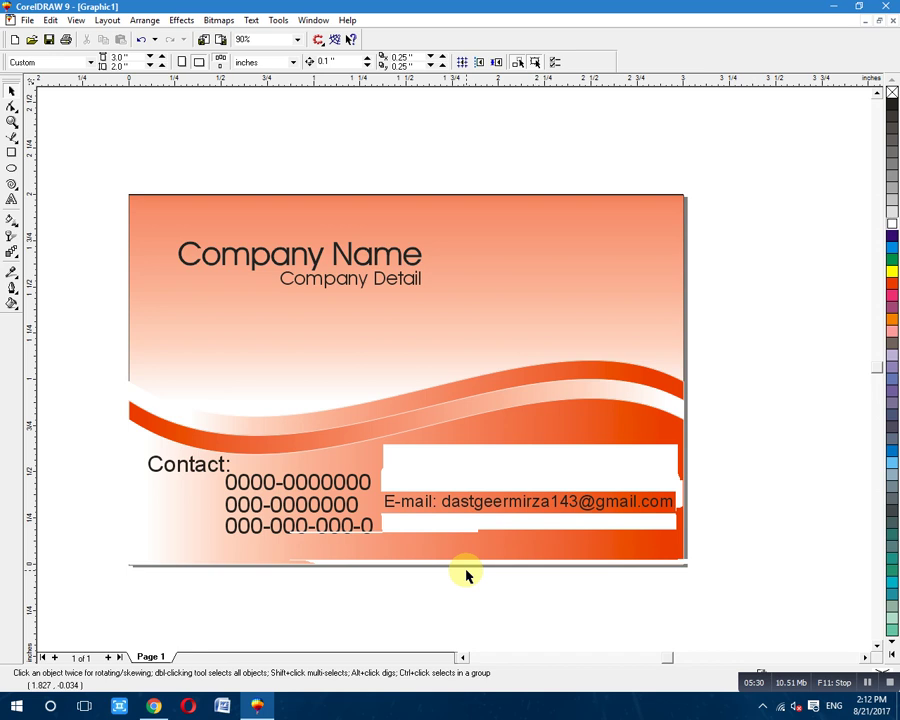